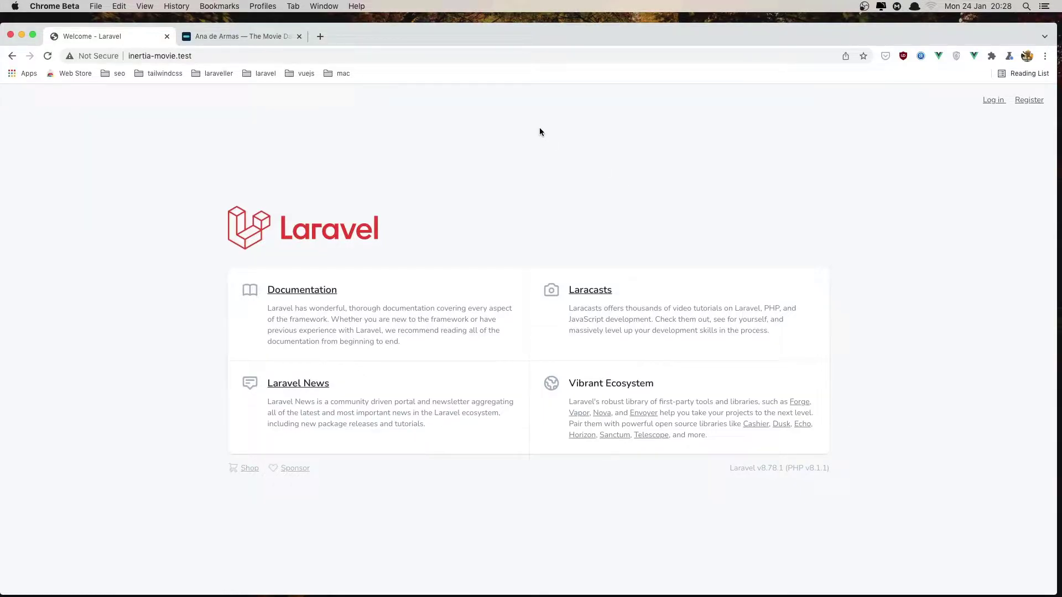
- Log in with the saved test account credentials and open the Admin statistics dashboard
{"action": "left_click", "coordinate": [994, 100]}
{"action": "left_click", "coordinate": [550, 327]}
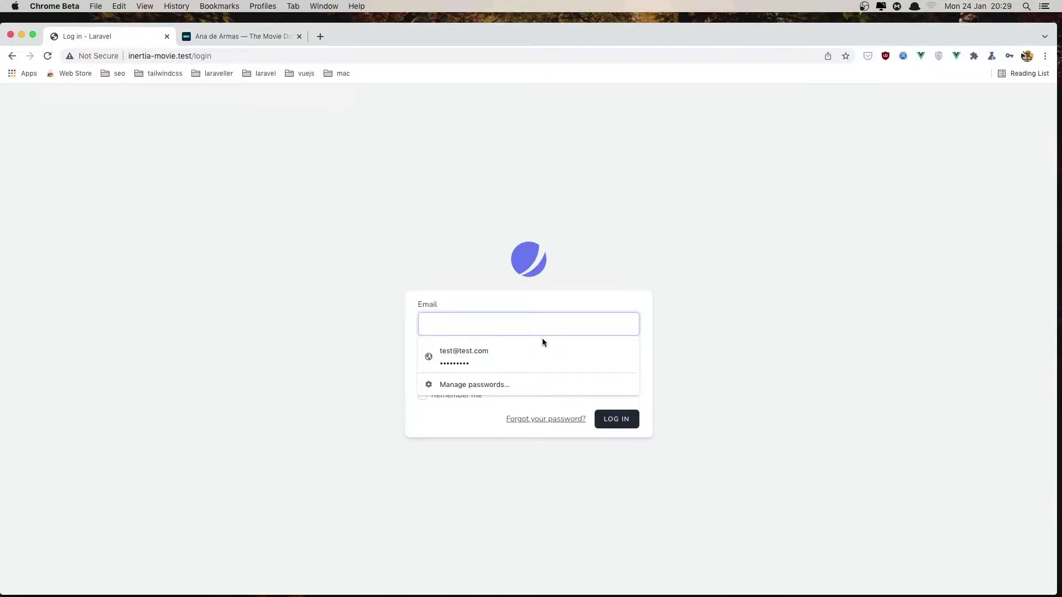
{"action": "left_click", "coordinate": [540, 347]}
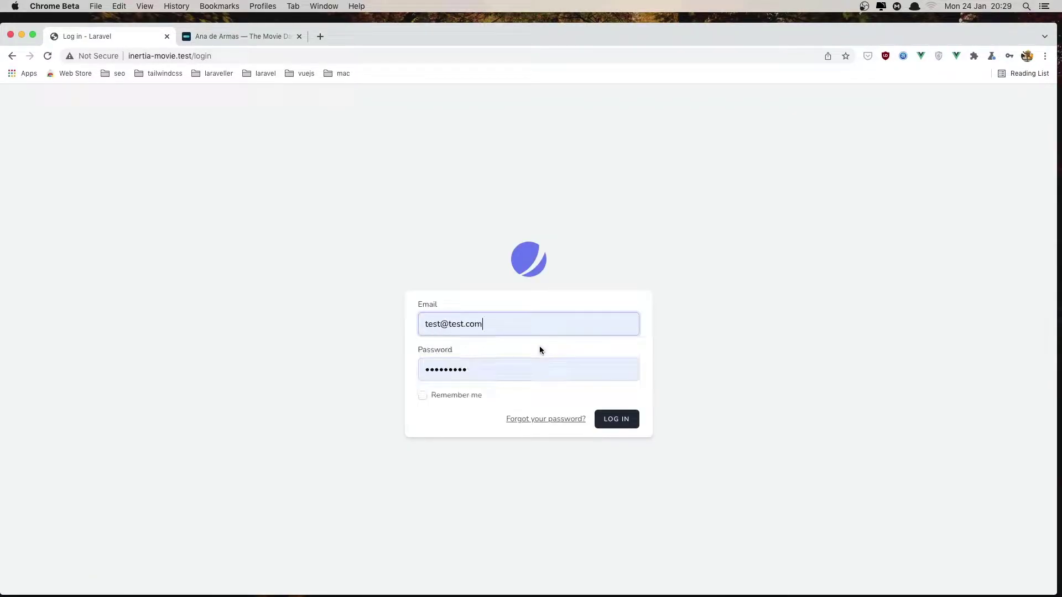
{"action": "left_click", "coordinate": [612, 420]}
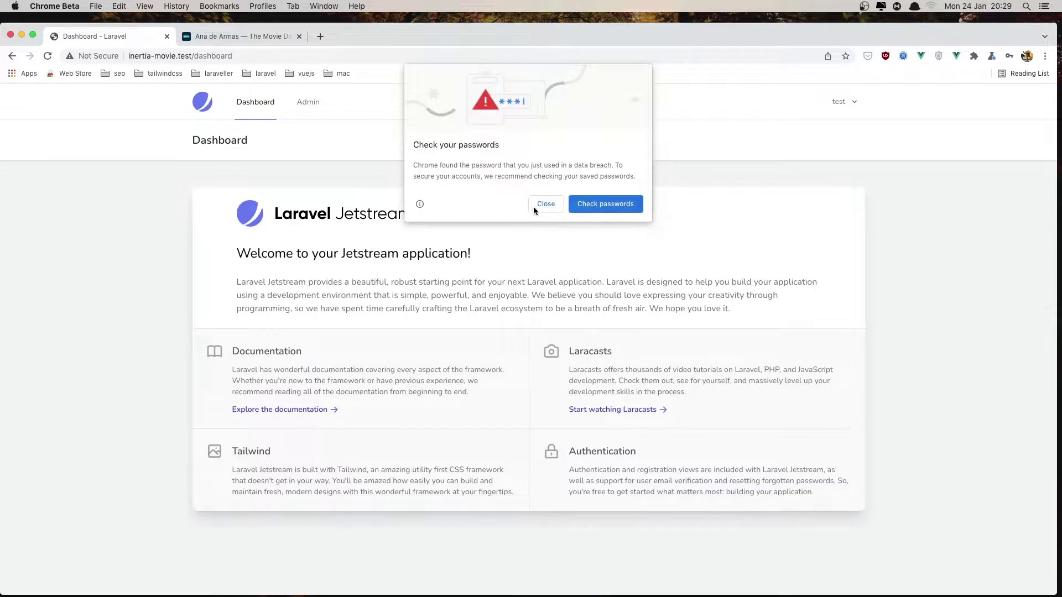
{"action": "left_click", "coordinate": [543, 204]}
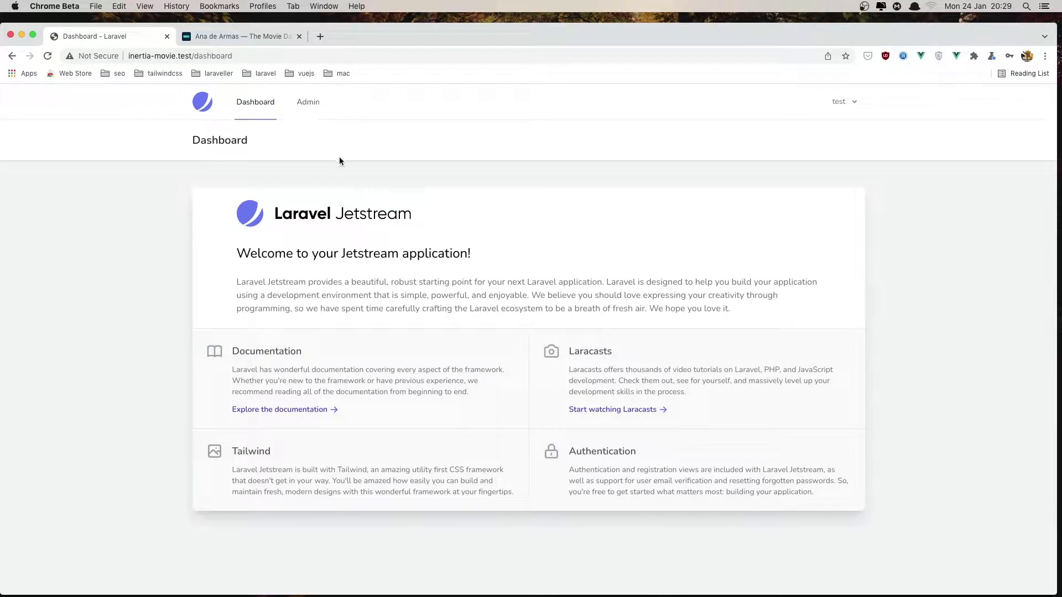
{"action": "left_click", "coordinate": [312, 114]}
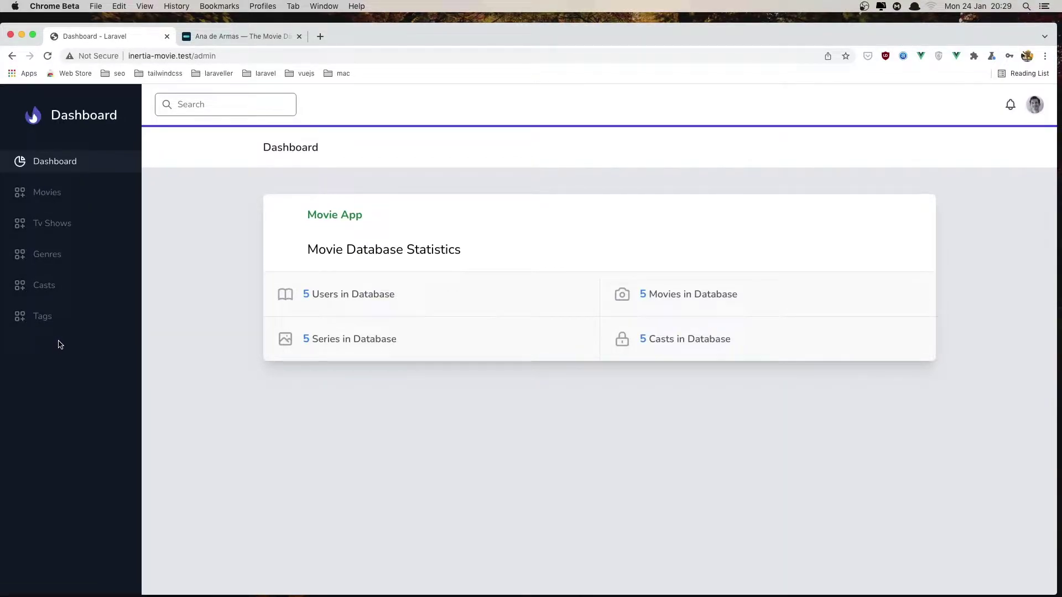
- Browse the Tags list, viewing page 2 and then 10 tags per page
{"action": "left_click", "coordinate": [57, 323]}
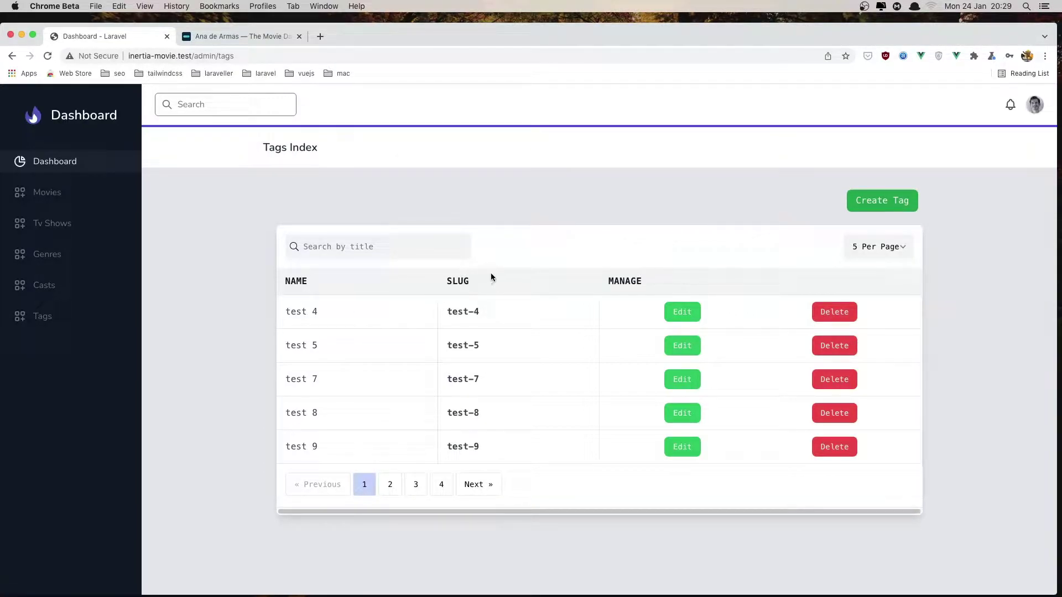
{"action": "left_click", "coordinate": [429, 249]}
{"action": "left_click", "coordinate": [541, 244]}
{"action": "left_click", "coordinate": [469, 489]}
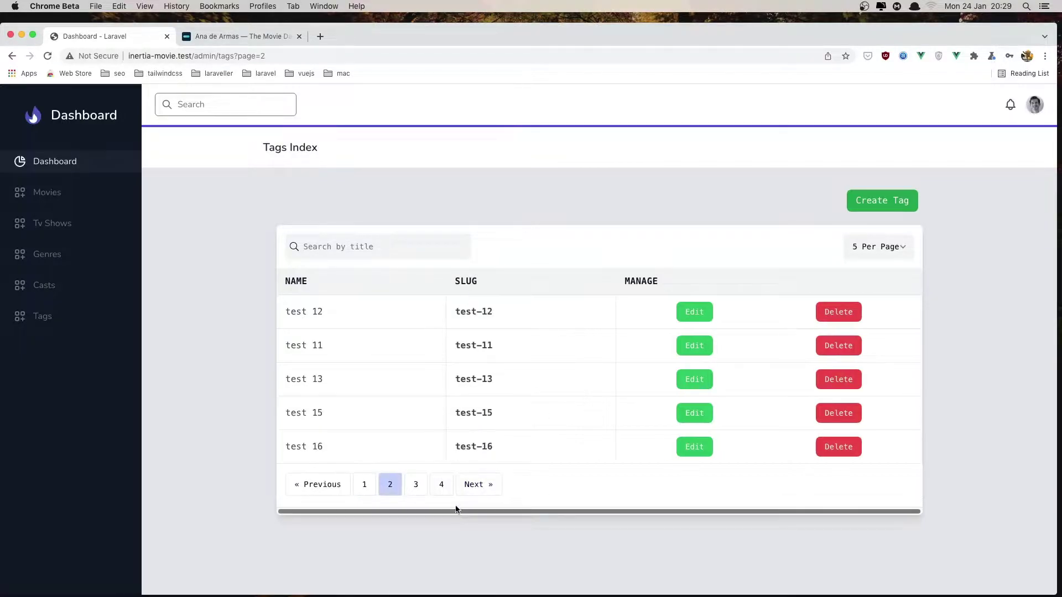
{"action": "left_click", "coordinate": [889, 248]}
{"action": "left_click", "coordinate": [784, 247]}
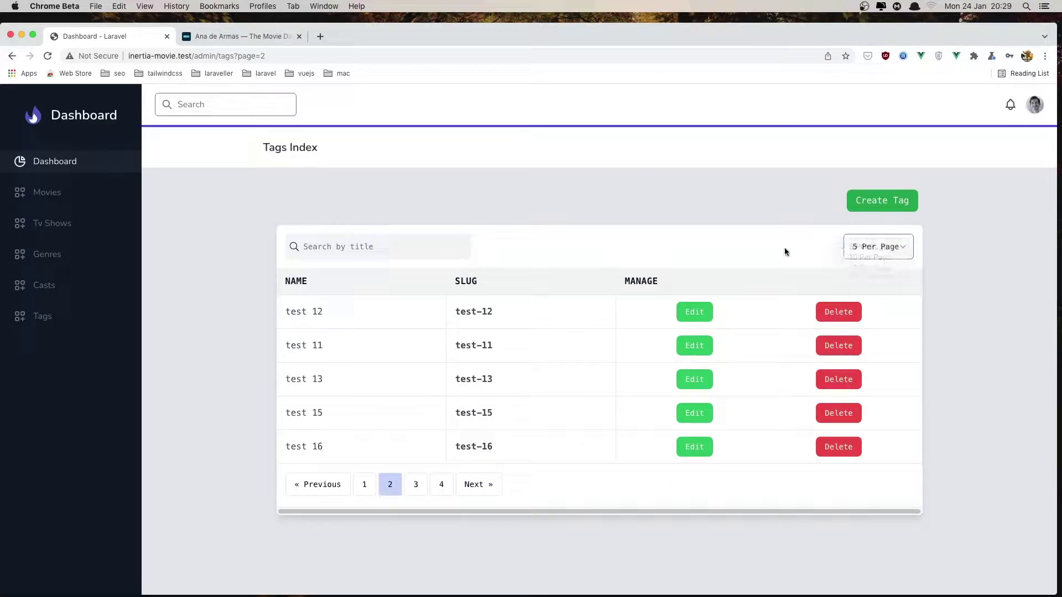
{"action": "left_click", "coordinate": [854, 249]}
{"action": "left_click", "coordinate": [869, 258]}
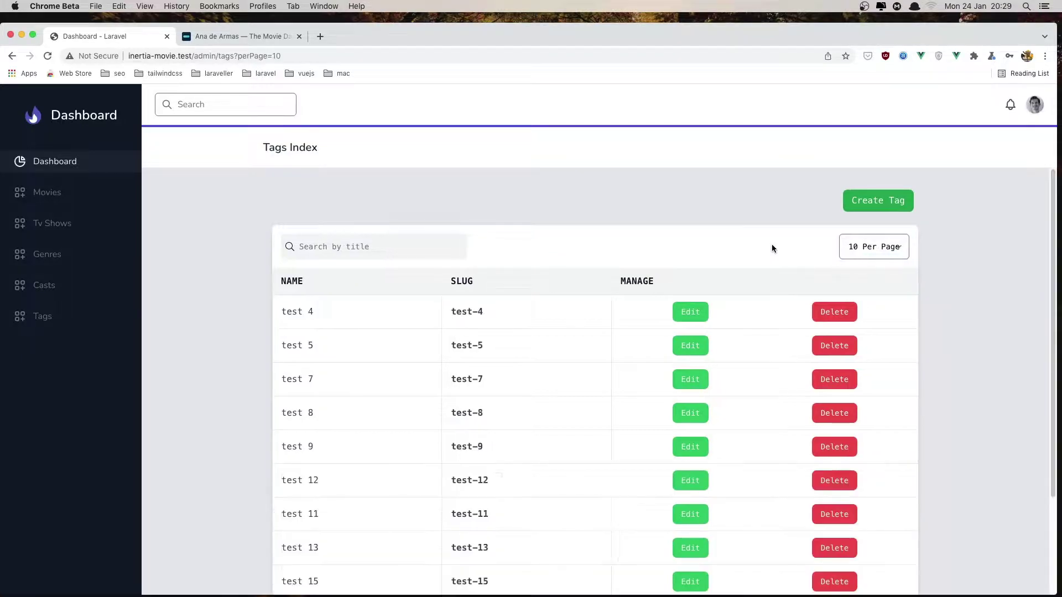
- Delete the tag test 4 after a look at the Create Tag form, then go to Casts
{"action": "left_click", "coordinate": [862, 202]}
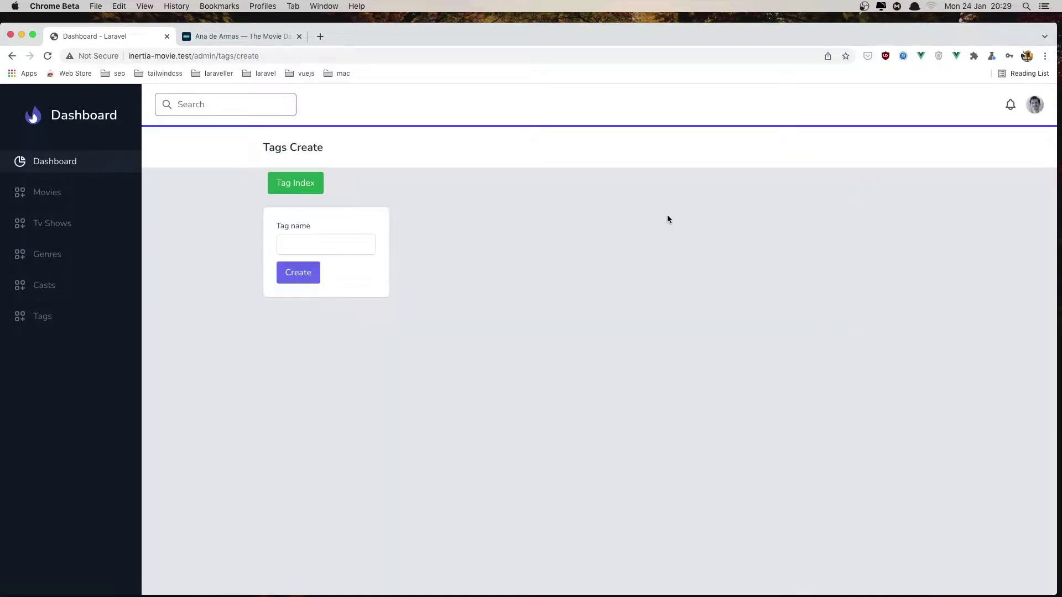
{"action": "left_click", "coordinate": [313, 185]}
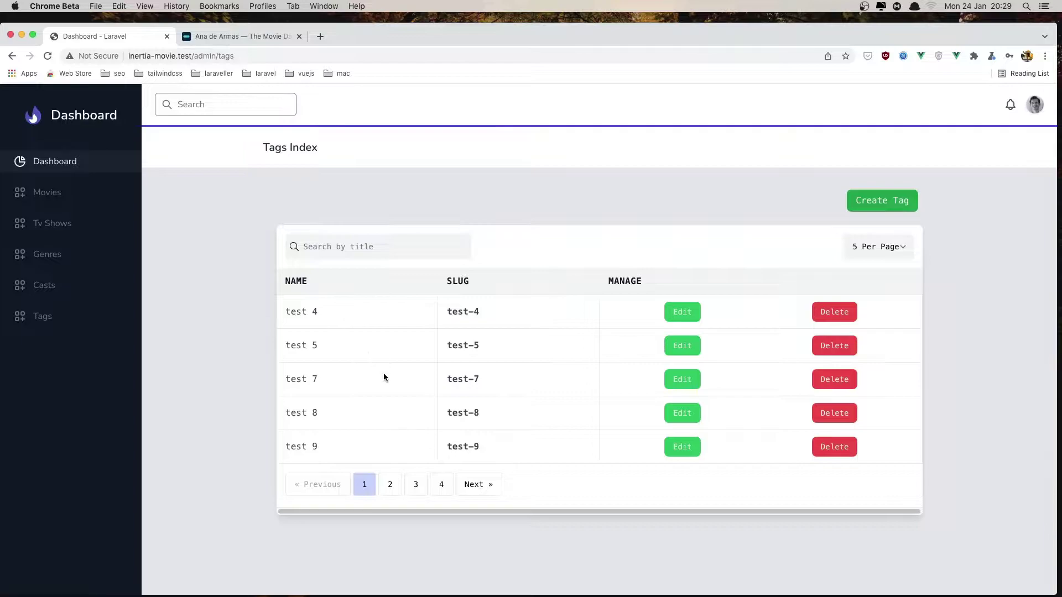
{"action": "left_click", "coordinate": [844, 315]}
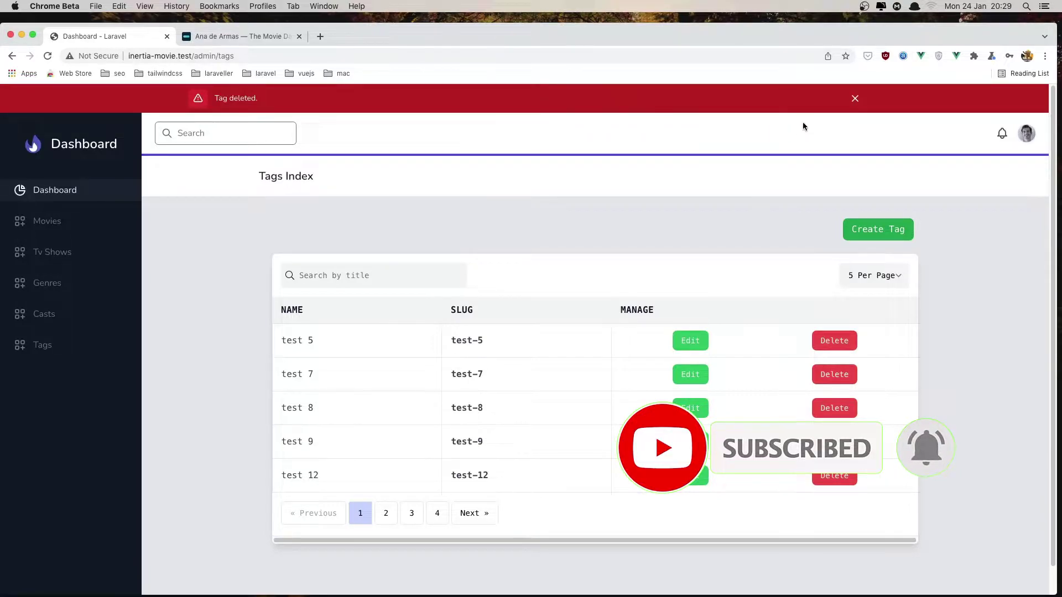
{"action": "left_click", "coordinate": [855, 99]}
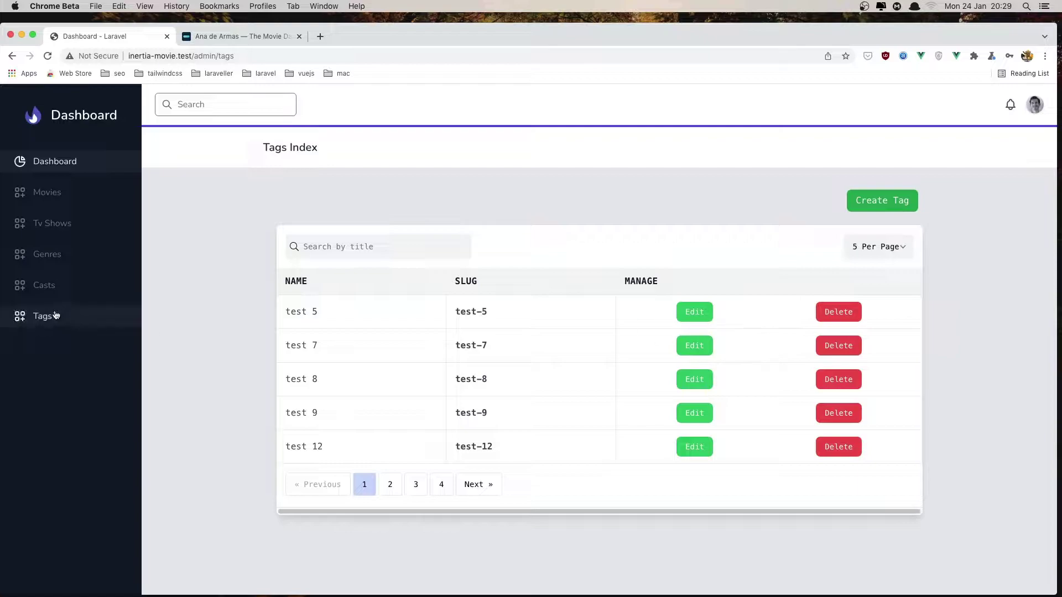
{"action": "left_click", "coordinate": [60, 291]}
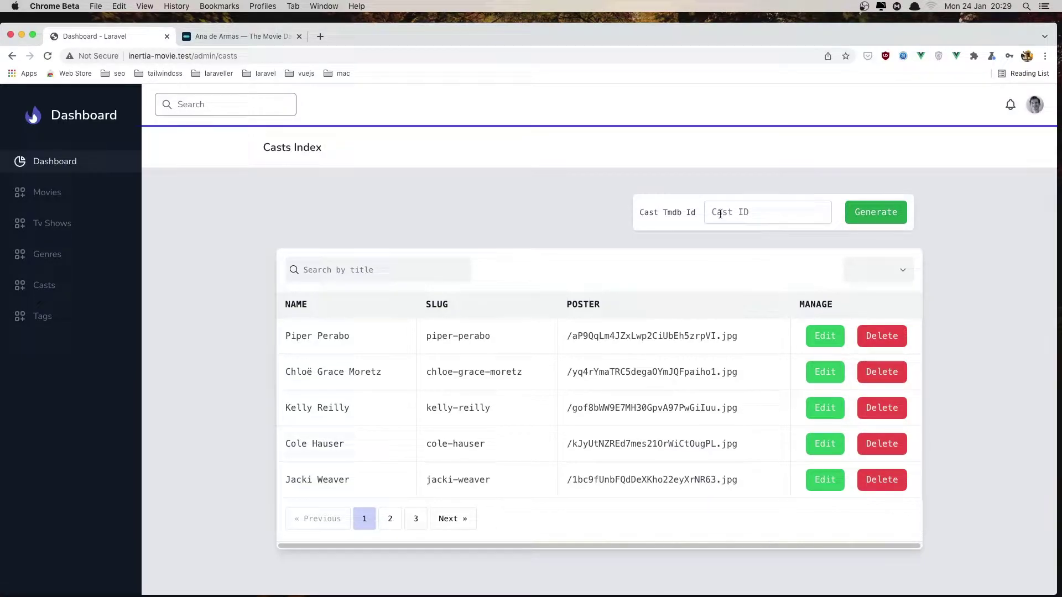
- Search casts for 'ana' and delete the single matching cast entry
{"action": "left_click", "coordinate": [250, 43]}
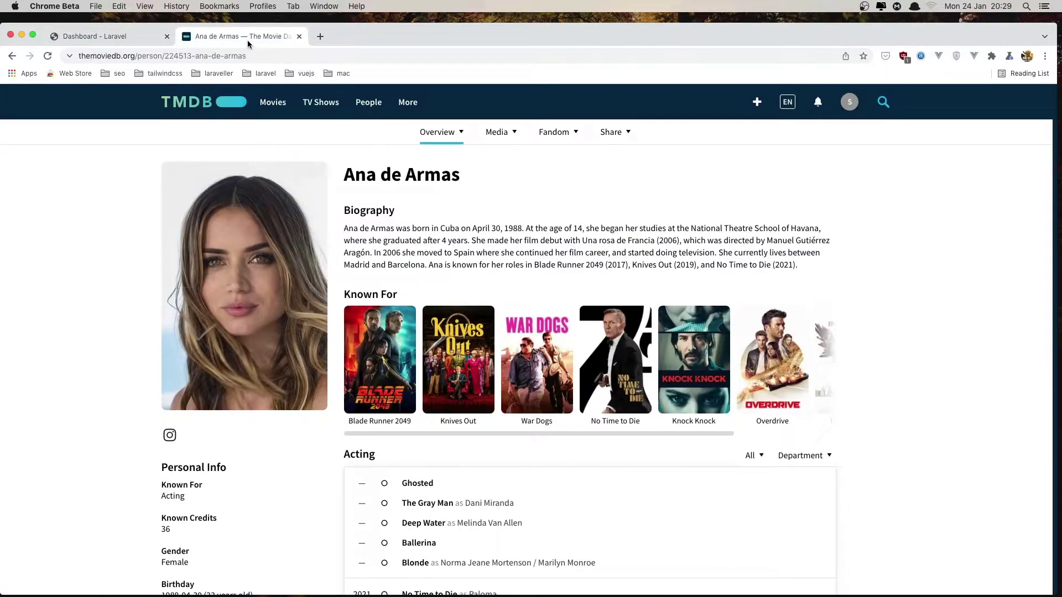
{"action": "left_click", "coordinate": [137, 44]}
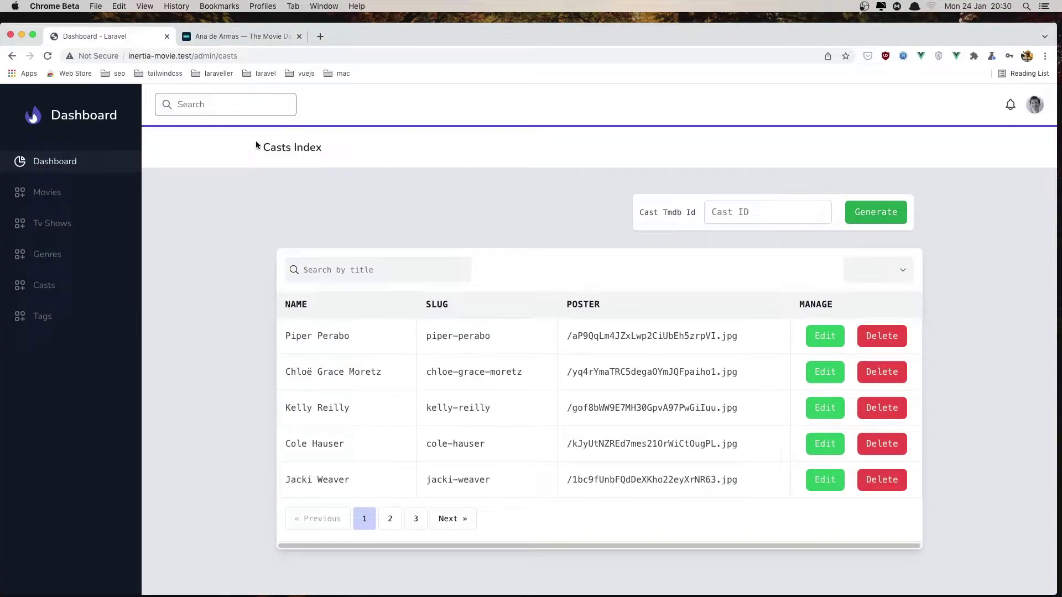
{"action": "left_click", "coordinate": [209, 40]}
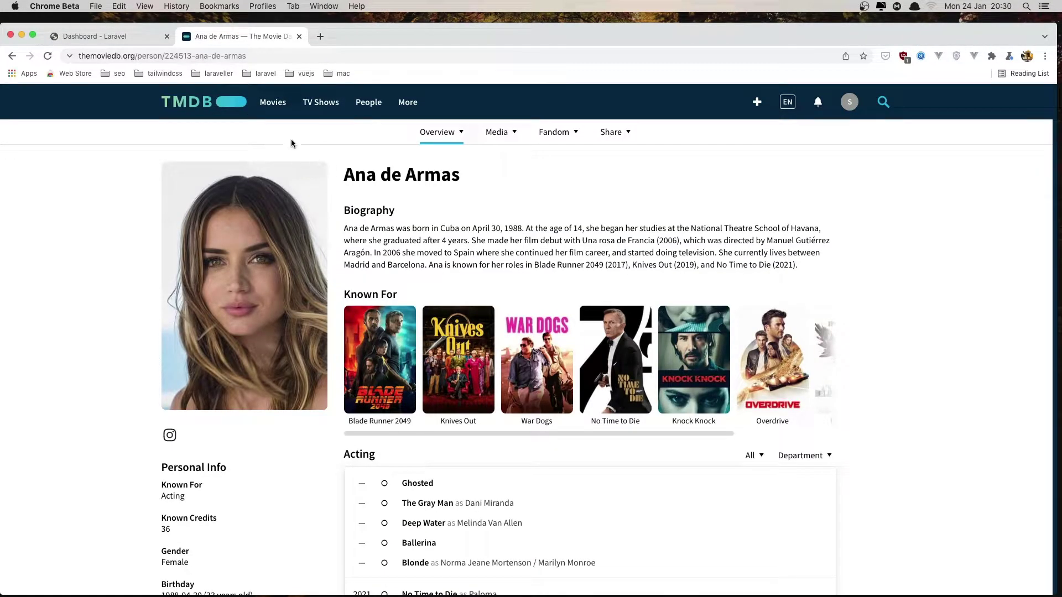
{"action": "left_click", "coordinate": [160, 39]}
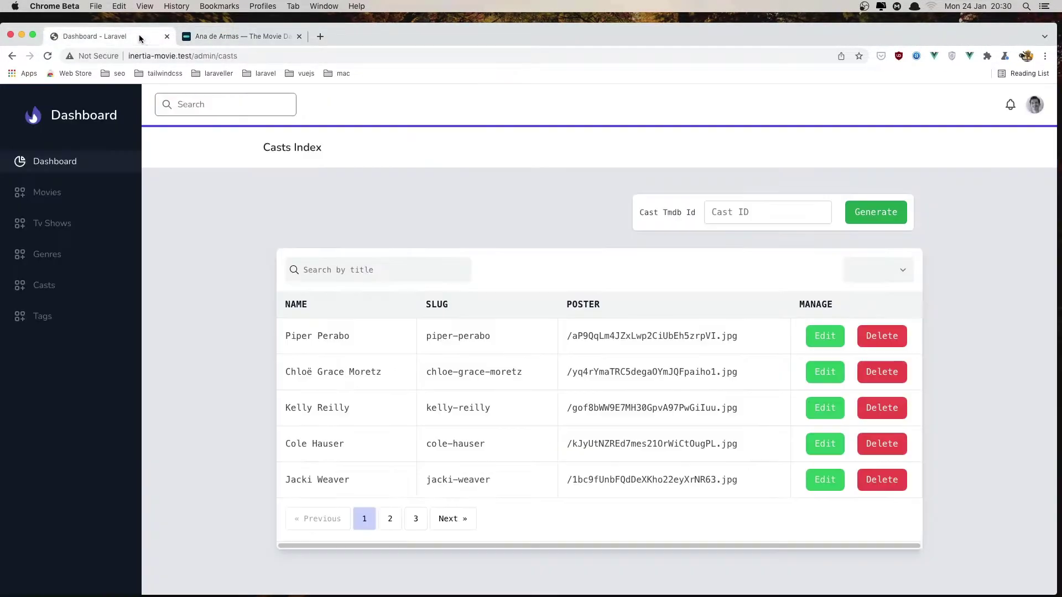
{"action": "left_click", "coordinate": [418, 269]}
{"action": "type", "text": "ana"}
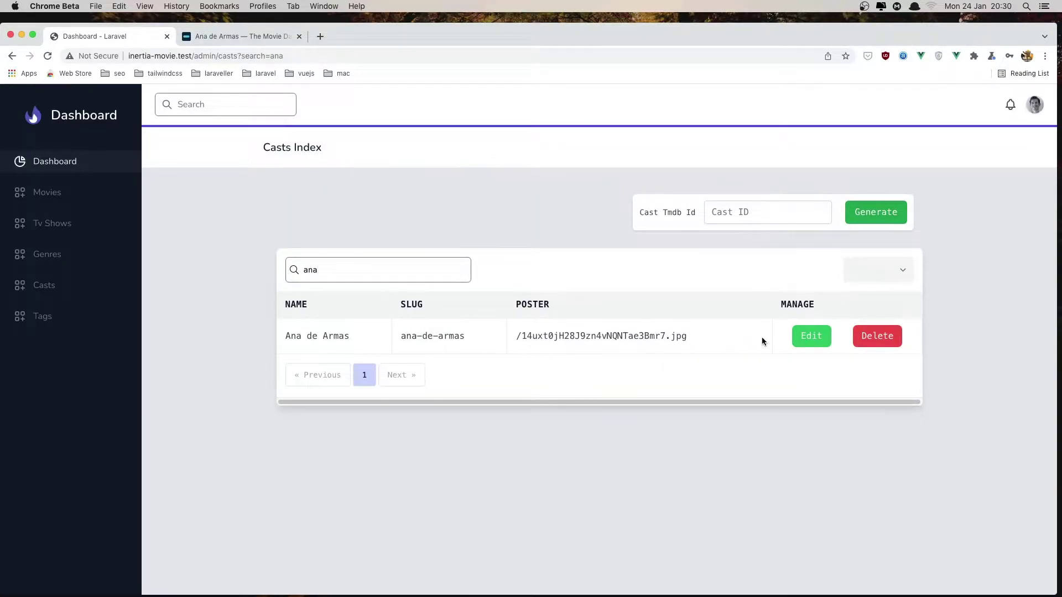
{"action": "left_click", "coordinate": [883, 337]}
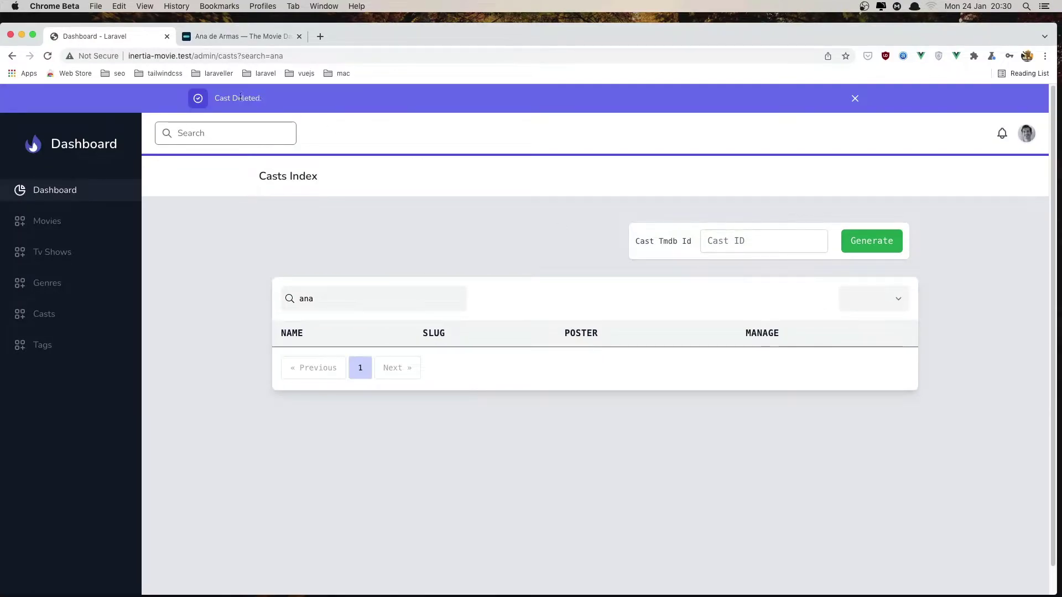
- Copy TMDB ID 224513 from the profile address and generate that cast in the admin
{"action": "left_click", "coordinate": [855, 97]}
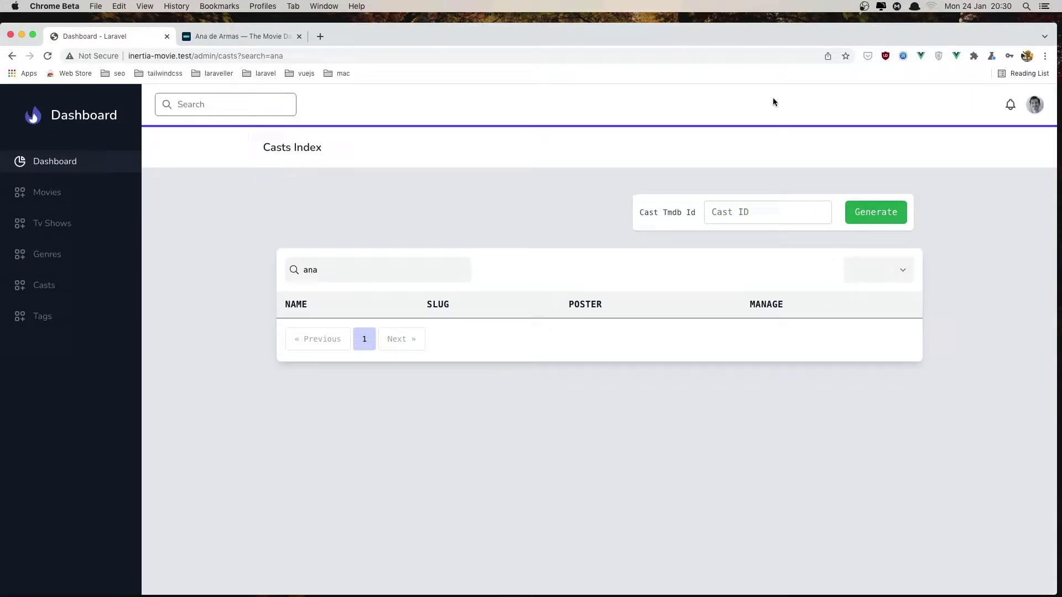
{"action": "left_click", "coordinate": [260, 36]}
{"action": "left_click", "coordinate": [224, 55]}
{"action": "double_click", "coordinate": [224, 55]}
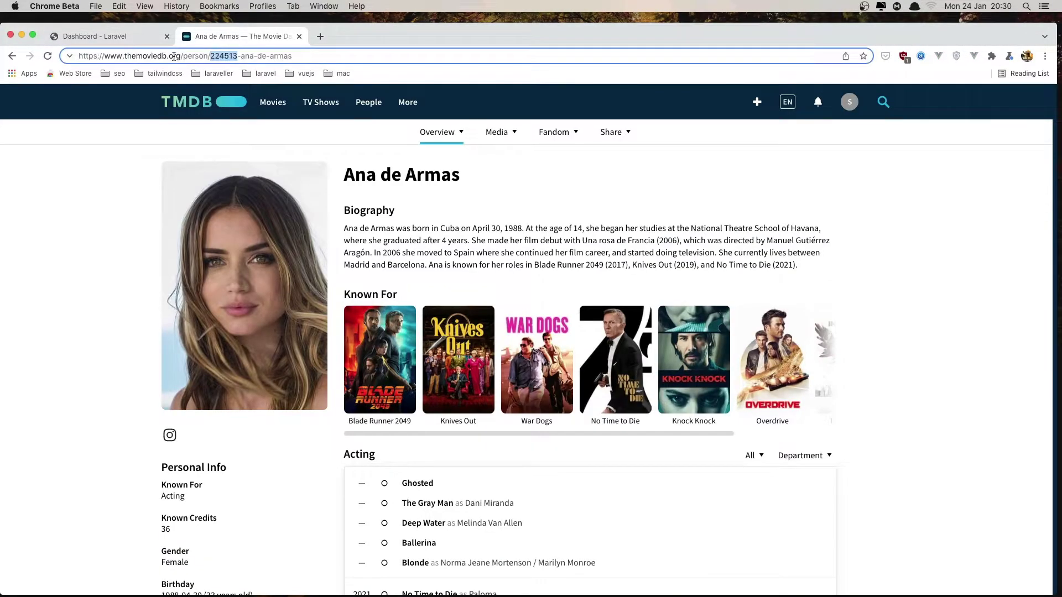
{"action": "key", "text": "super+c"}
{"action": "left_click", "coordinate": [106, 37]}
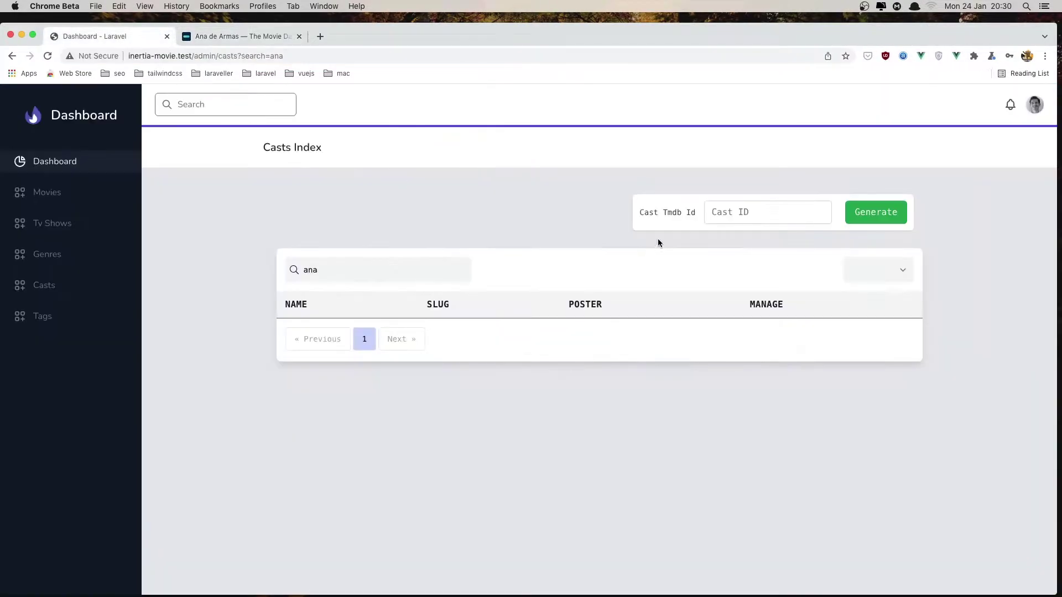
{"action": "left_click", "coordinate": [732, 212]}
{"action": "key", "text": "super+v"}
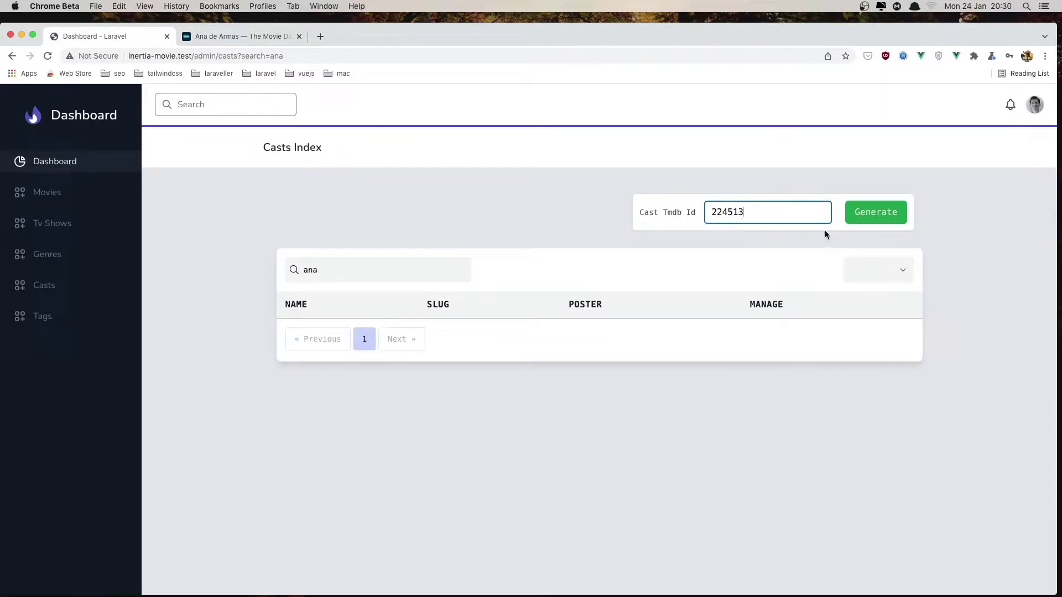
{"action": "left_click", "coordinate": [866, 215]}
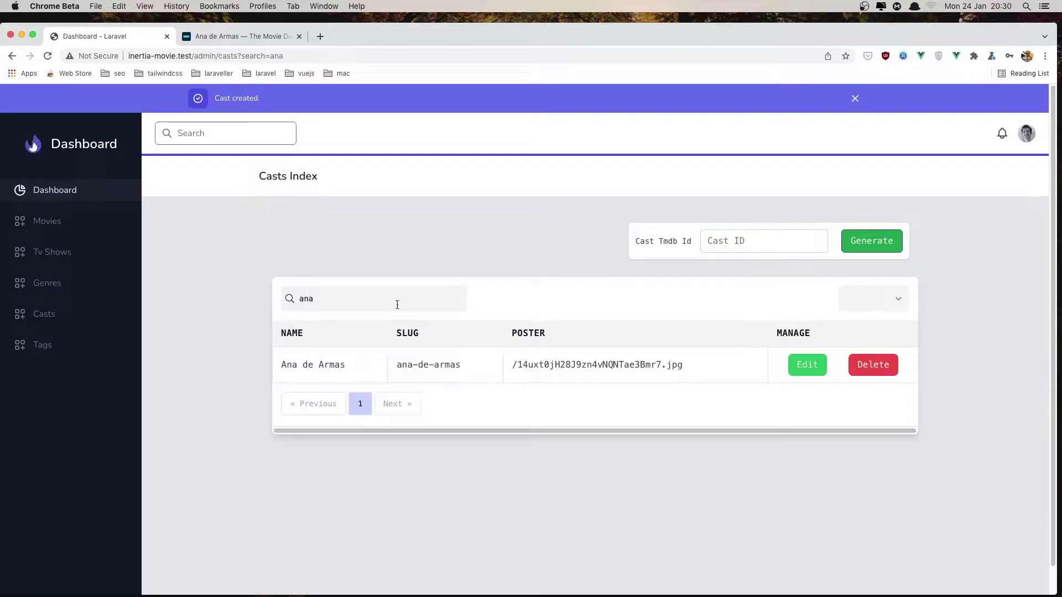
{"action": "left_click", "coordinate": [855, 98]}
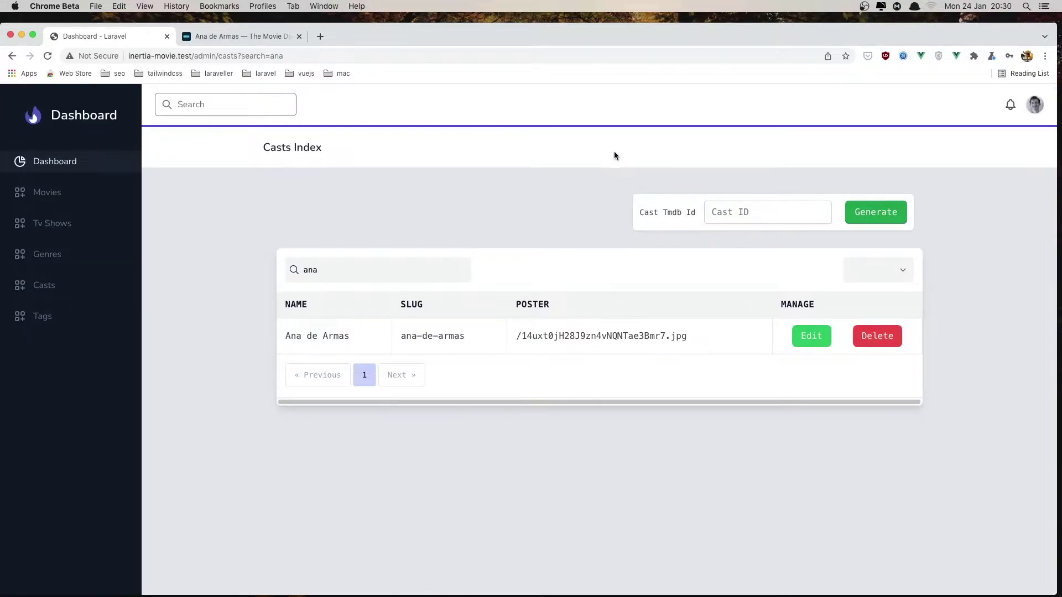
- Generate cast 224513 again, getting Cast Exists, then clear the 'ana' search and open Genres
{"action": "left_click", "coordinate": [743, 215]}
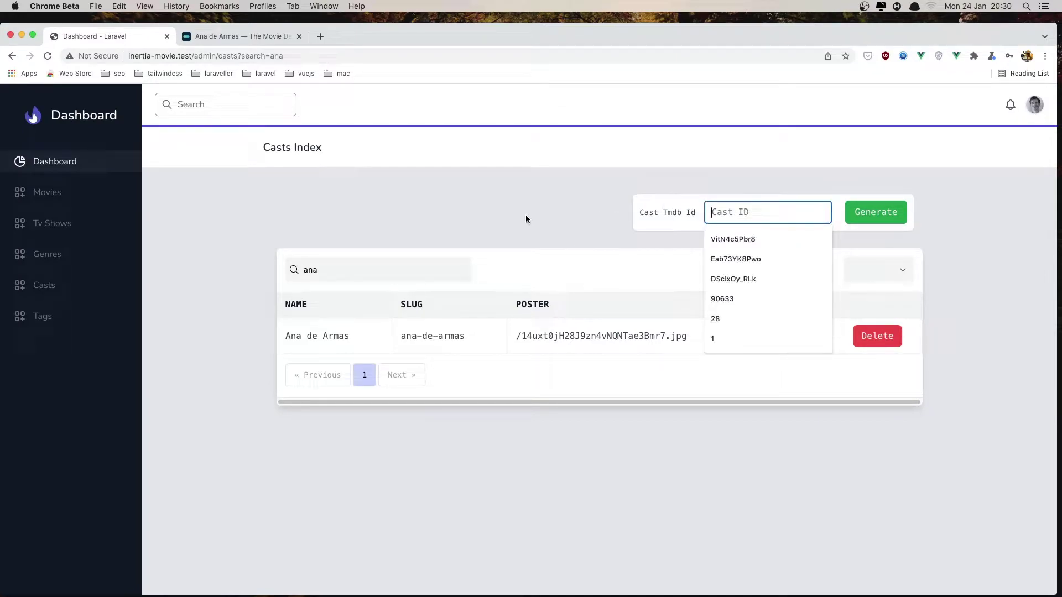
{"action": "key", "text": "super+v"}
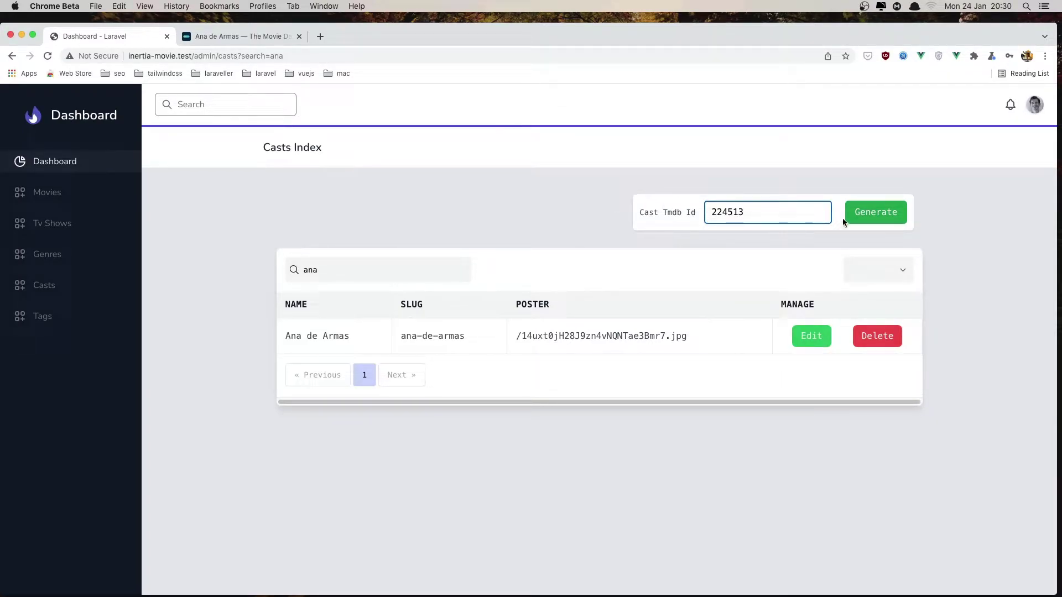
{"action": "left_click", "coordinate": [875, 214]}
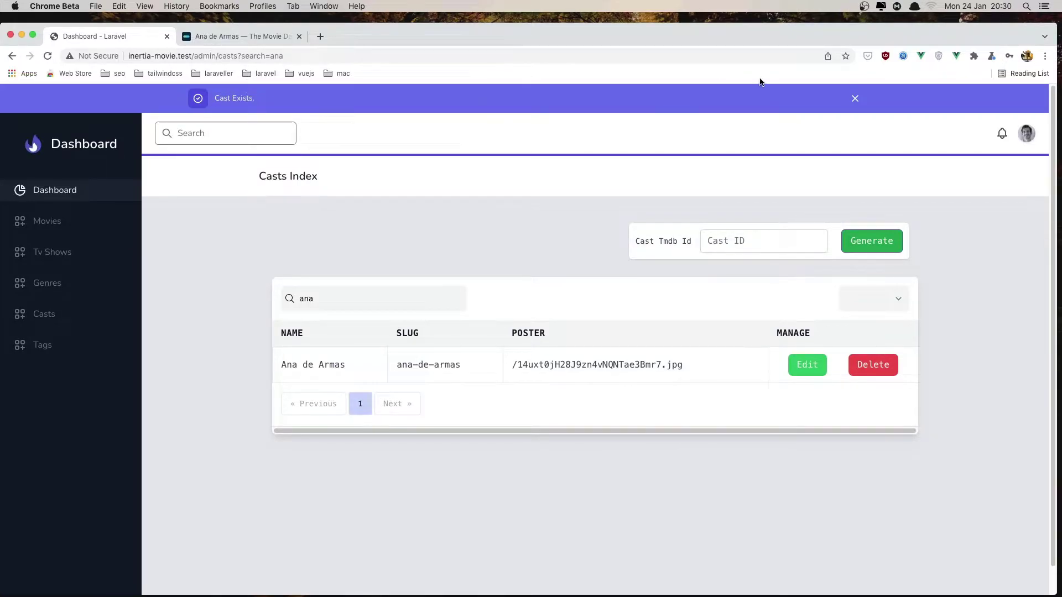
{"action": "left_click", "coordinate": [855, 98]}
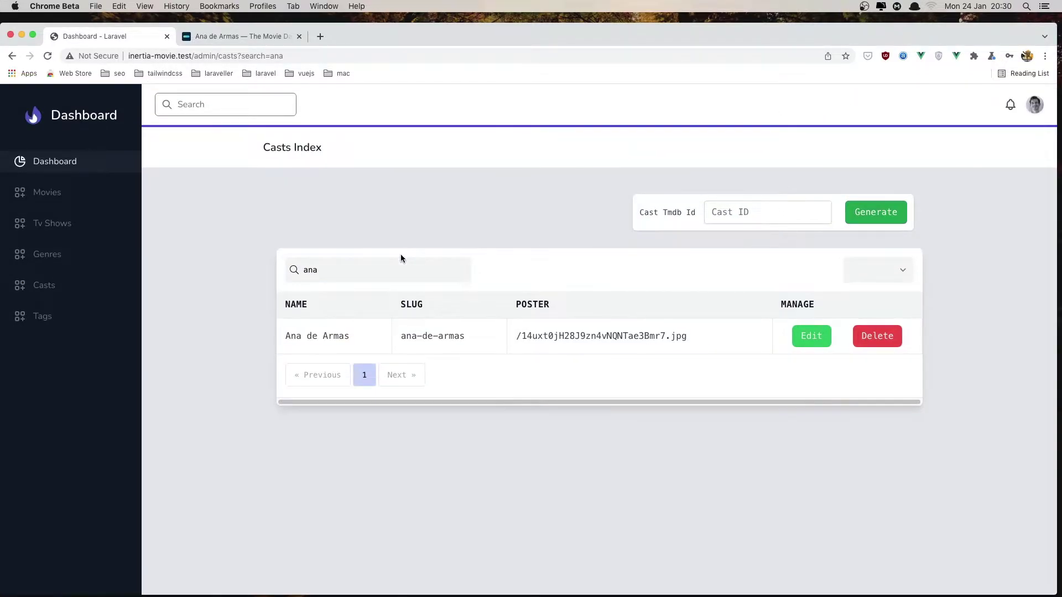
{"action": "left_click_drag", "start_coordinate": [389, 268], "coordinate": [241, 270]}
{"action": "key", "text": "BackSpace"}
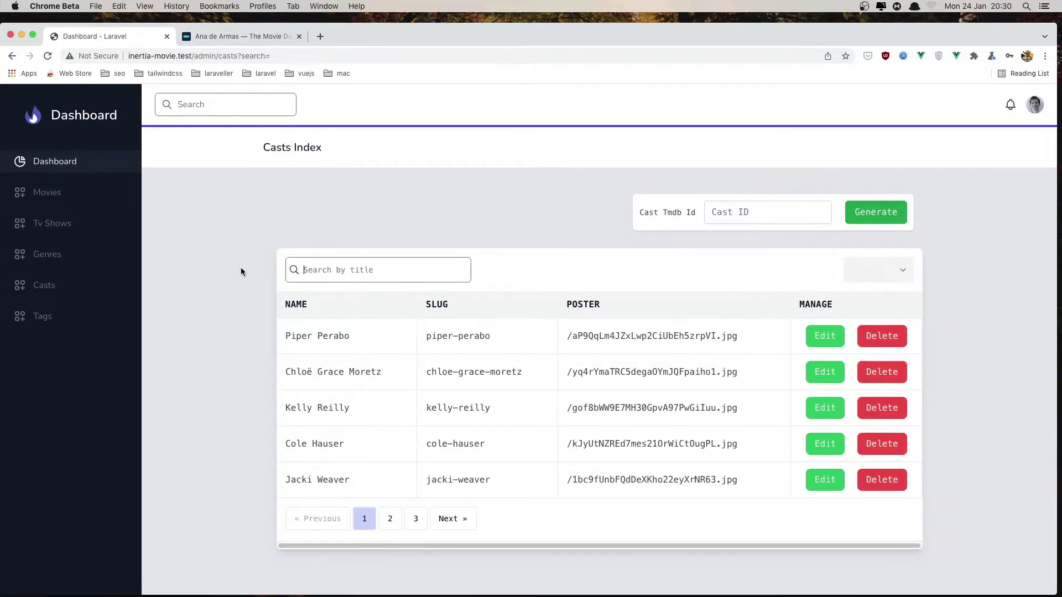
{"action": "left_click", "coordinate": [100, 256]}
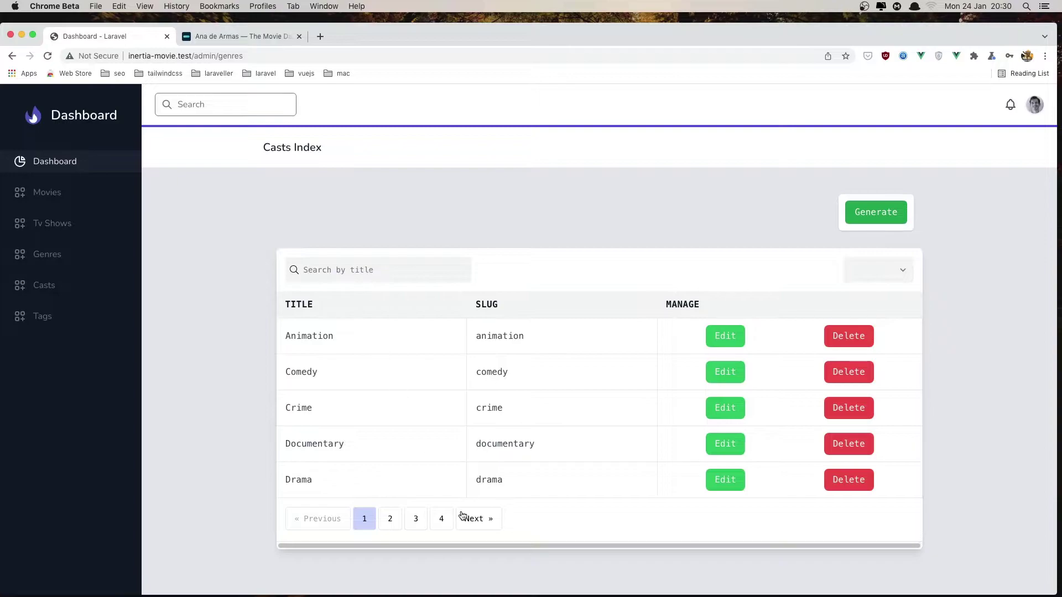
- Open the Tv Shows index from the sidebar
{"action": "left_click", "coordinate": [81, 227]}
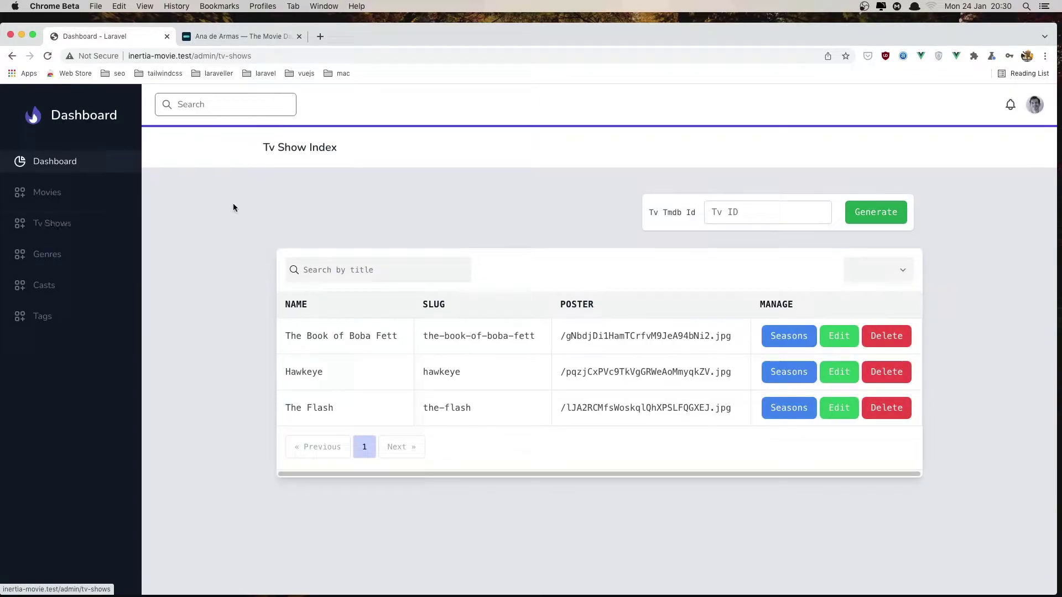
{"action": "left_click", "coordinate": [725, 215]}
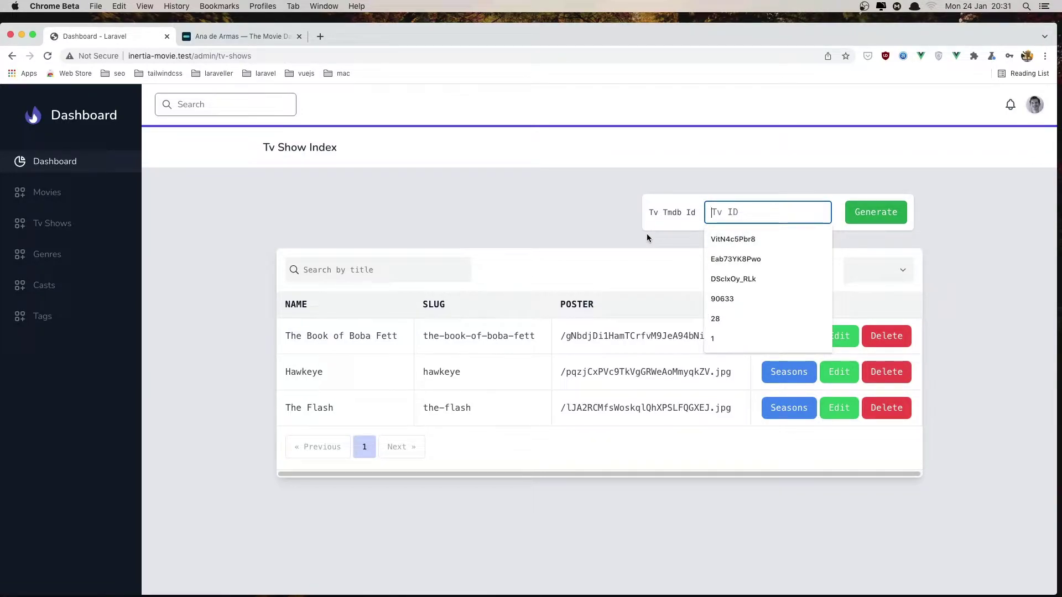
{"action": "left_click", "coordinate": [238, 36]}
{"action": "double_click", "coordinate": [223, 56]}
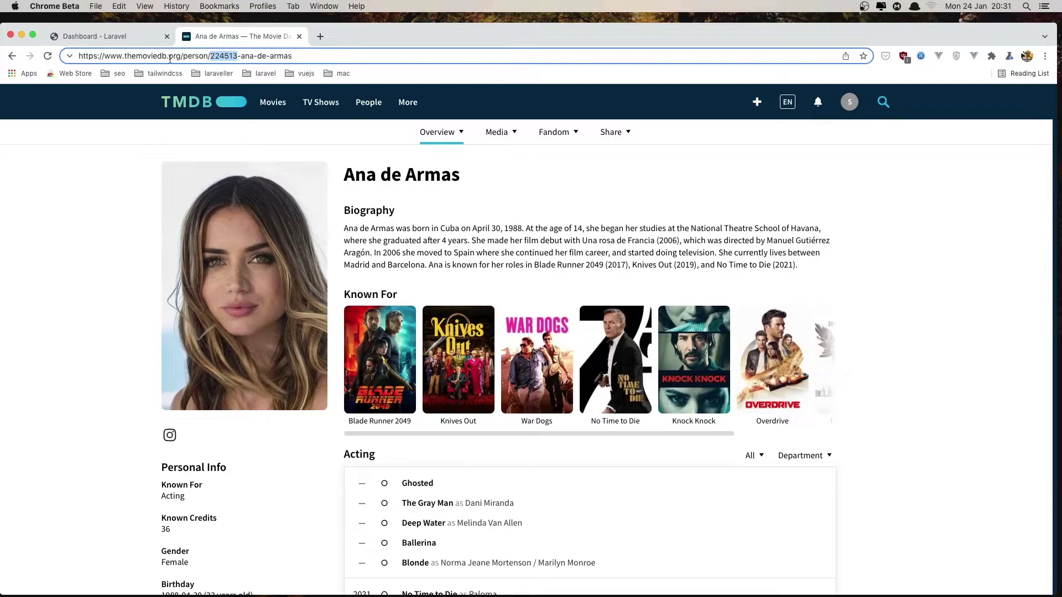
{"action": "left_click", "coordinate": [135, 36]}
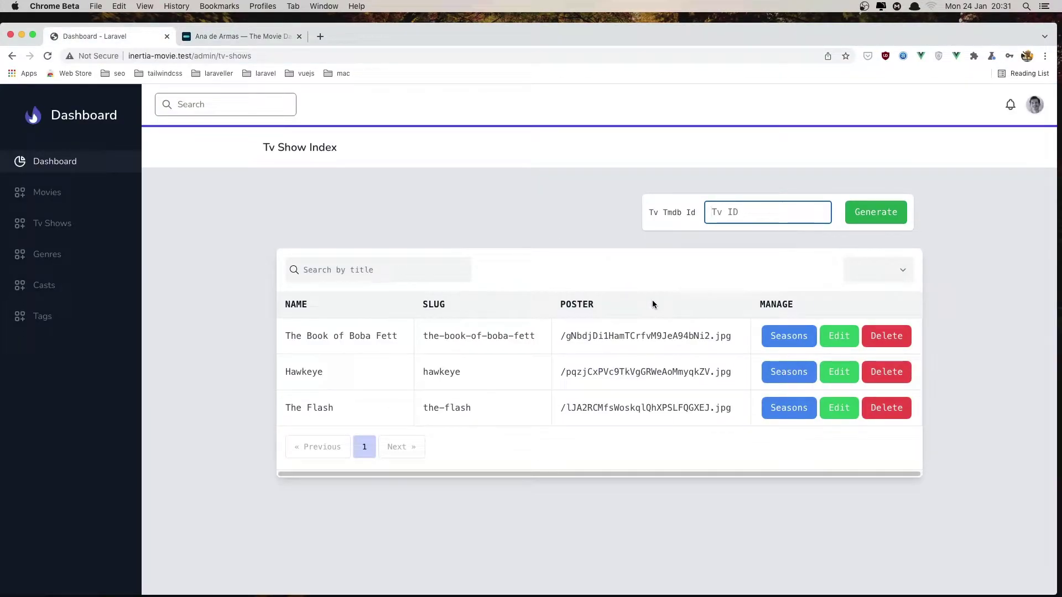
{"action": "left_click", "coordinate": [635, 283]}
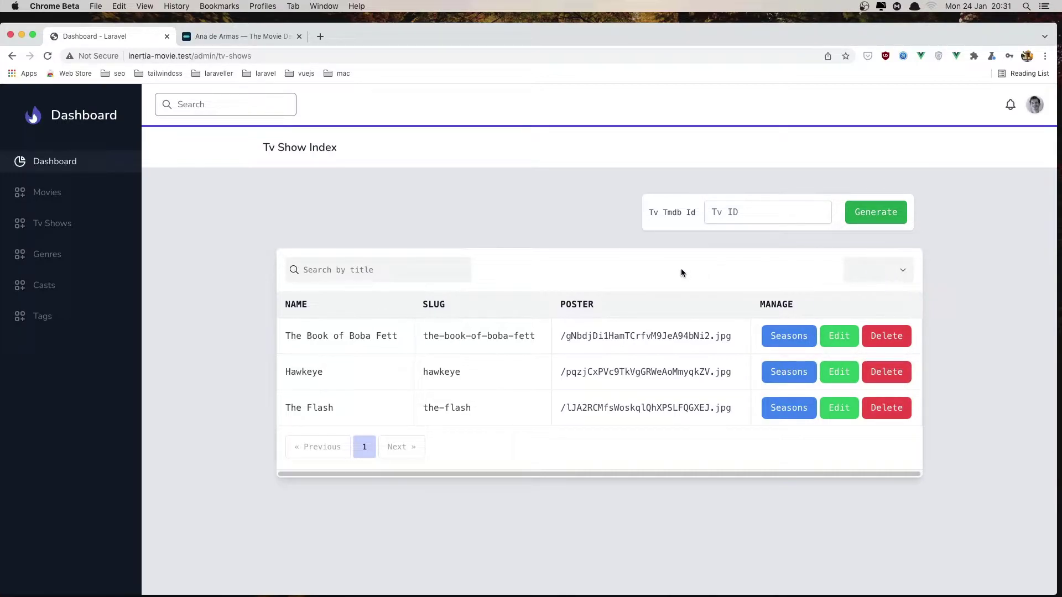
- Open The Book of Boba Fett's seasons, then the episodes of Season 1
{"action": "left_click", "coordinate": [786, 339]}
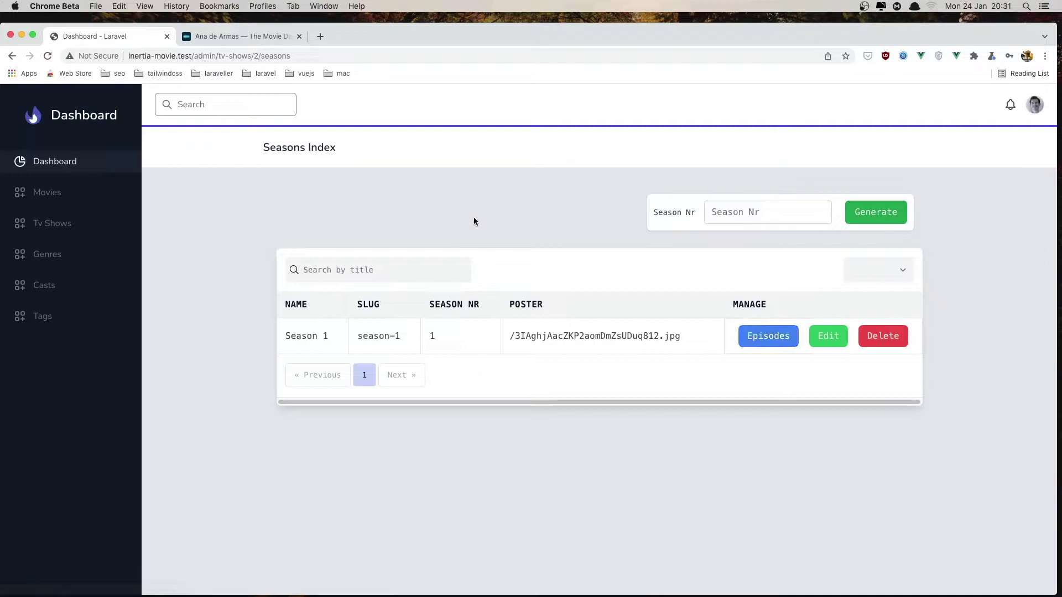
{"action": "left_click", "coordinate": [255, 56]}
{"action": "left_click", "coordinate": [417, 200]}
{"action": "left_click", "coordinate": [773, 338]}
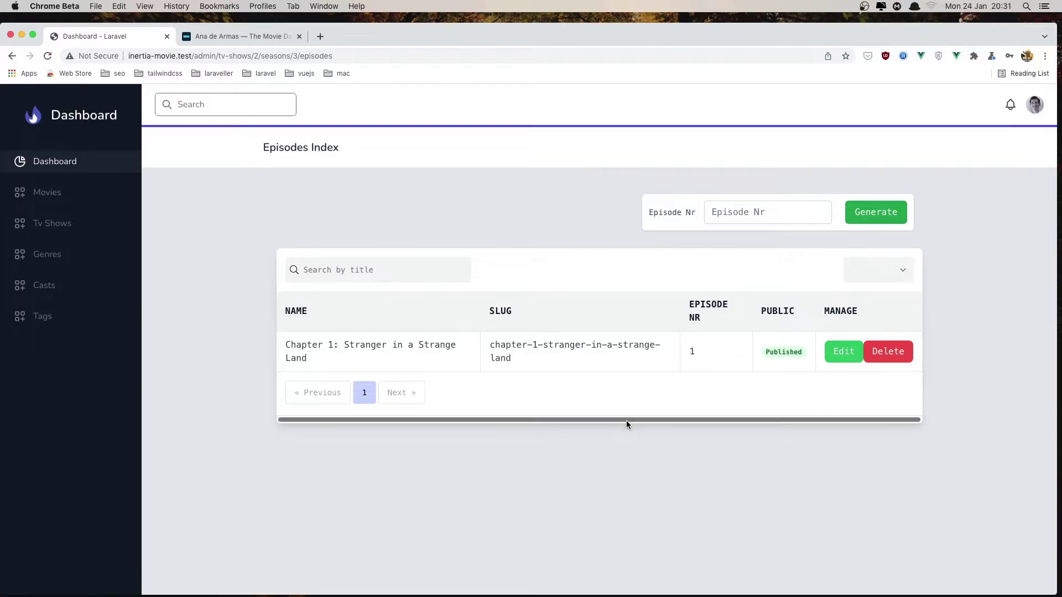
- Generate episode 2 for Season 1, creating Chapter 2: The Tribes of Tatooine
{"action": "left_click", "coordinate": [727, 215]}
{"action": "type", "text": "2"}
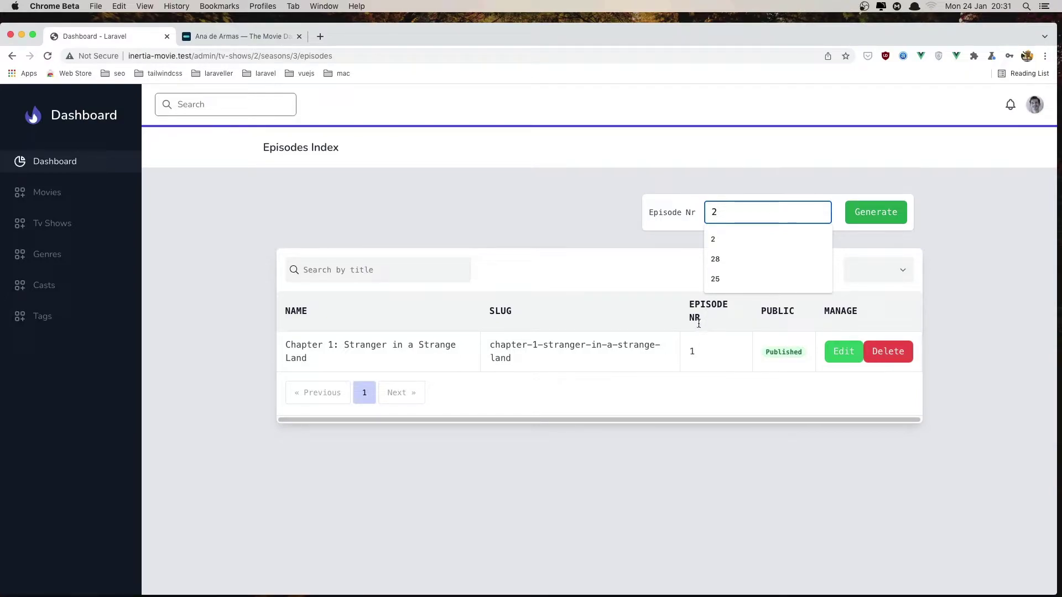
{"action": "left_click", "coordinate": [869, 216]}
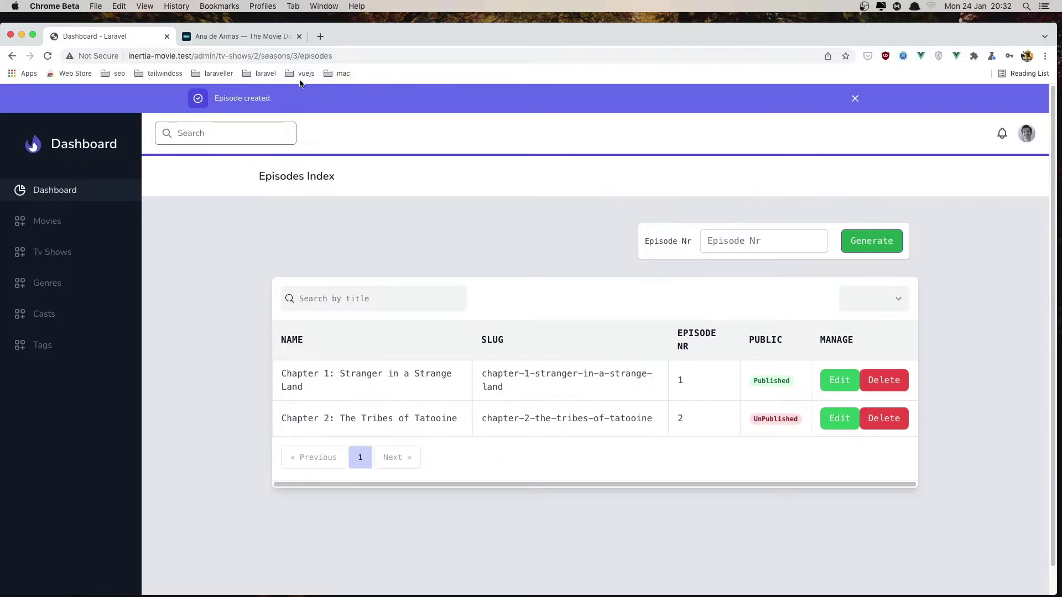
{"action": "left_click", "coordinate": [856, 101]}
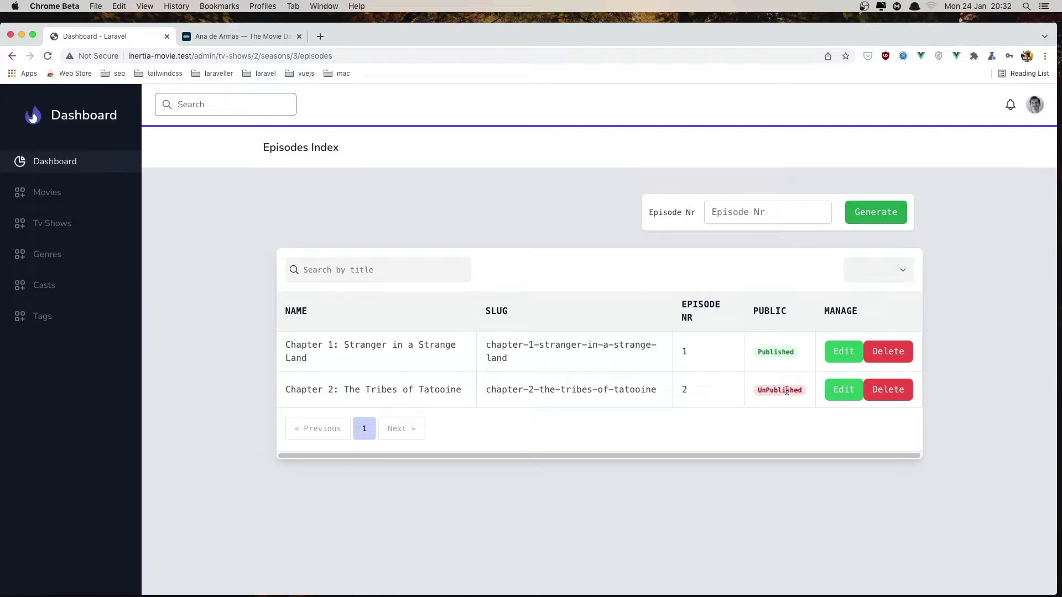
{"action": "left_click_drag", "start_coordinate": [803, 390], "coordinate": [759, 388]}
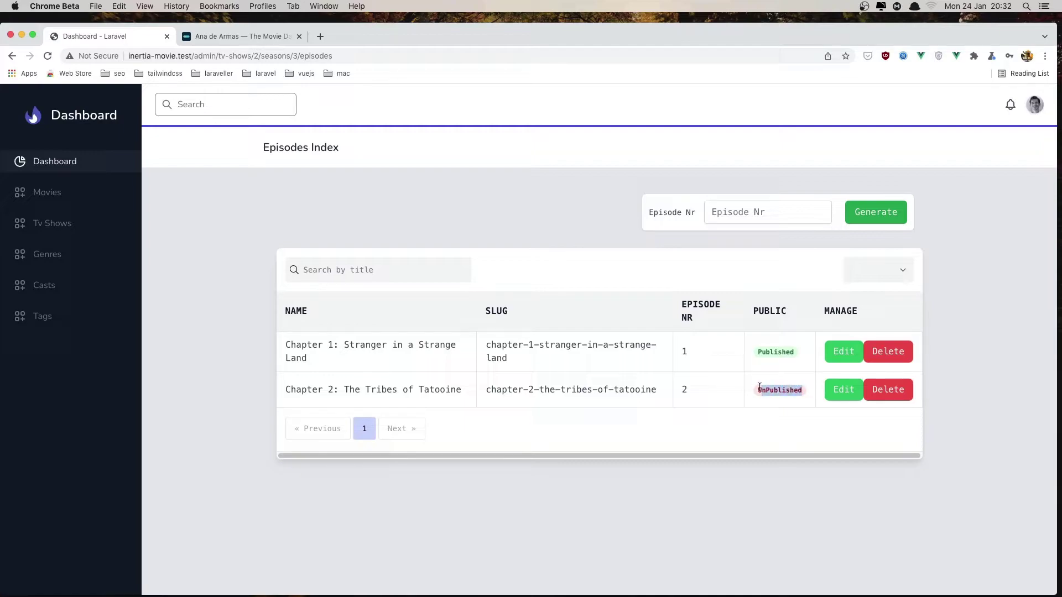
- Mark Chapter 2 as Public and save the episode update
{"action": "left_click", "coordinate": [761, 427]}
{"action": "left_click", "coordinate": [840, 392]}
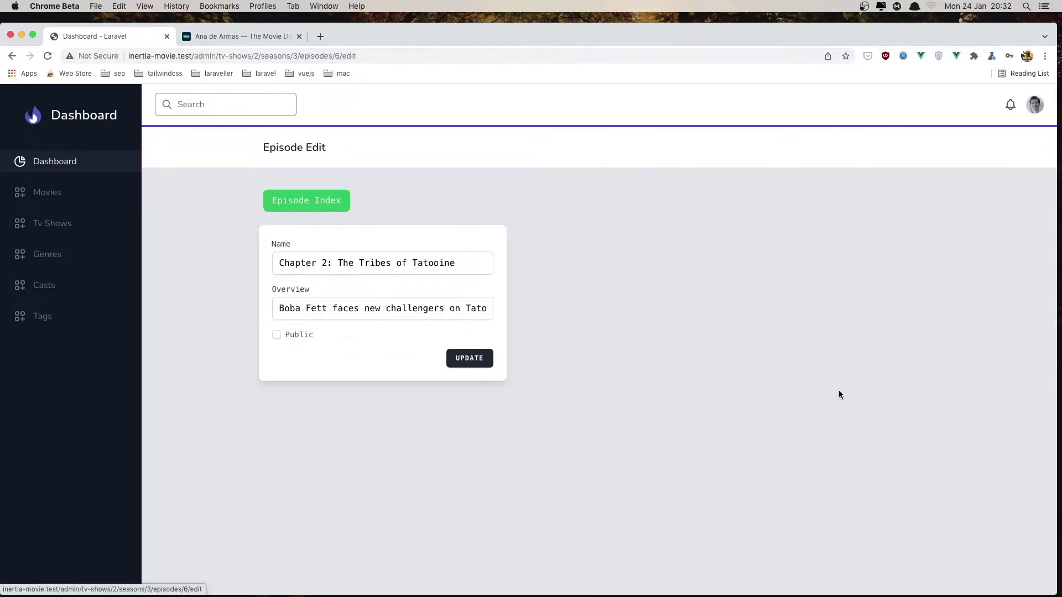
{"action": "left_click", "coordinate": [276, 336]}
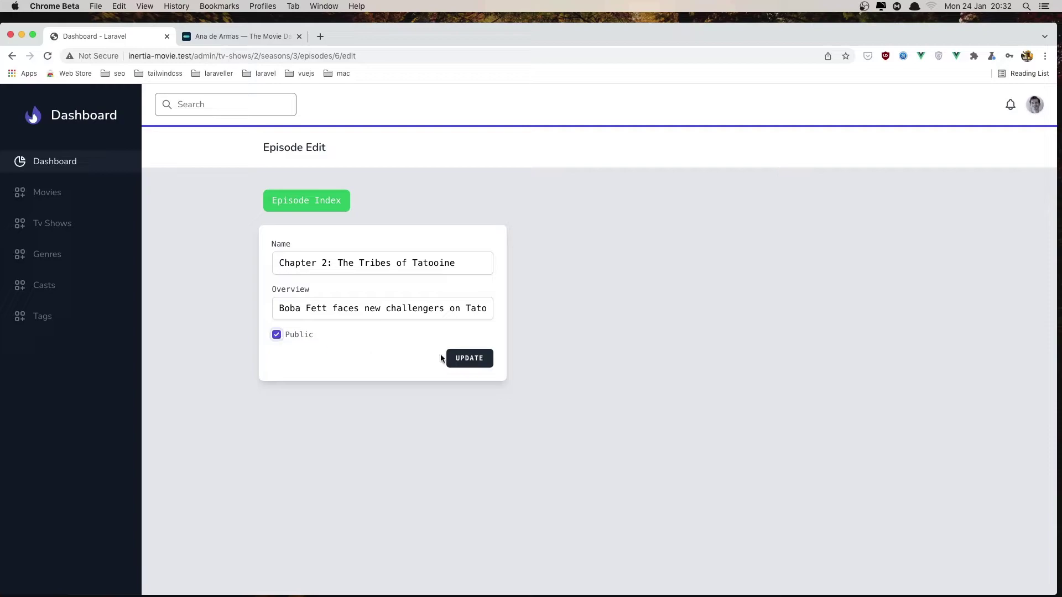
{"action": "left_click", "coordinate": [462, 361]}
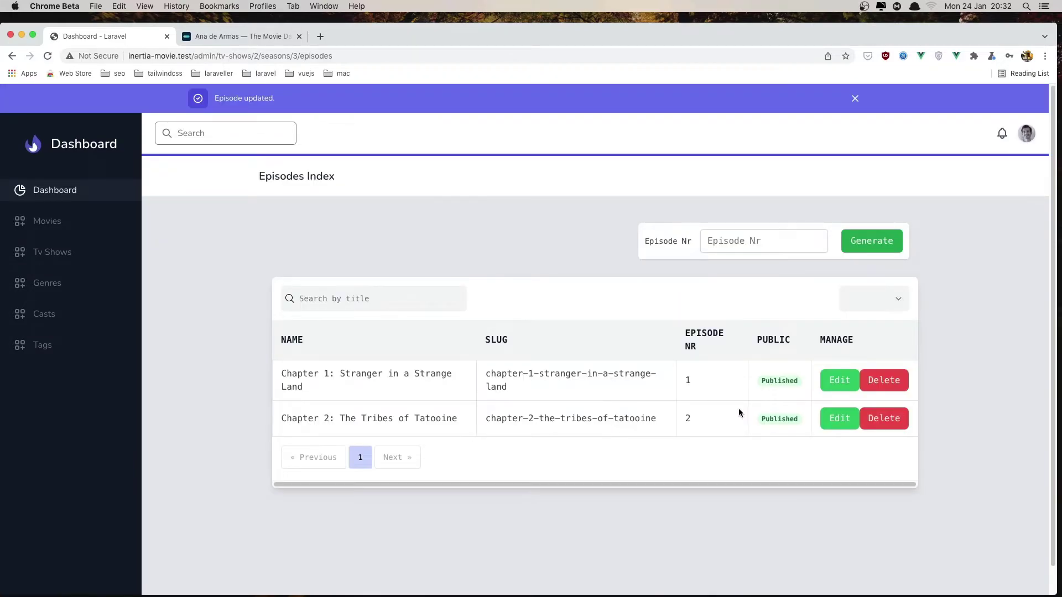
{"action": "left_click", "coordinate": [855, 98]}
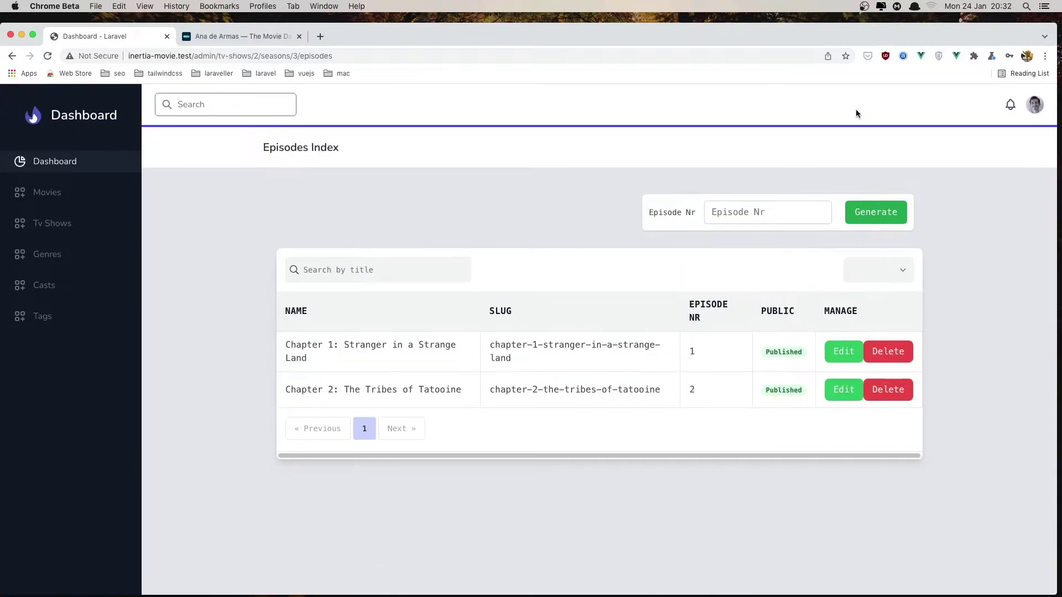
- Delete the Chapter 2 episode and go to the Movies list
{"action": "double_click", "coordinate": [781, 390]}
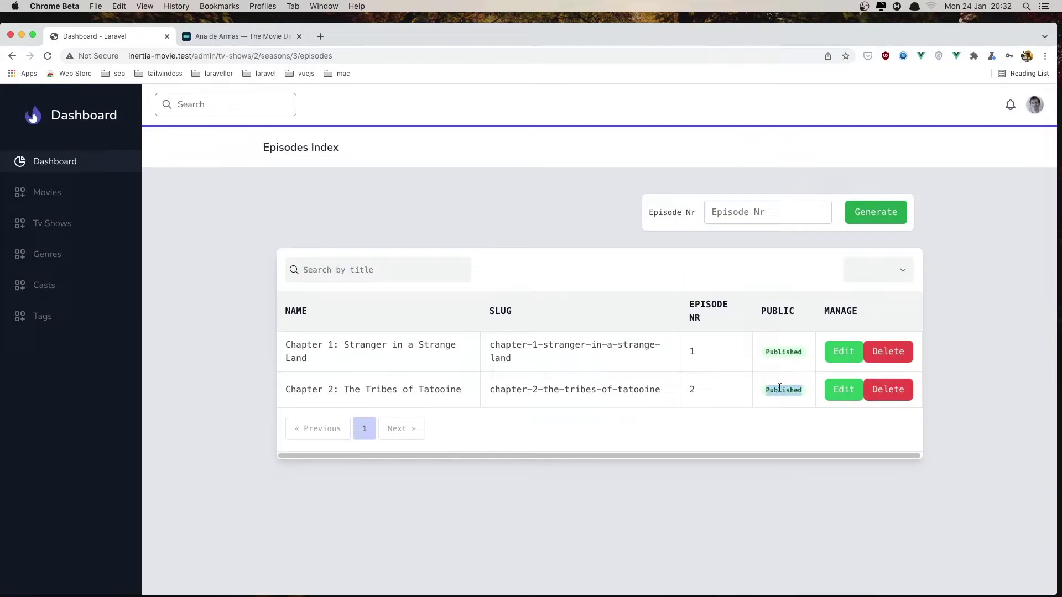
{"action": "left_click", "coordinate": [877, 394]}
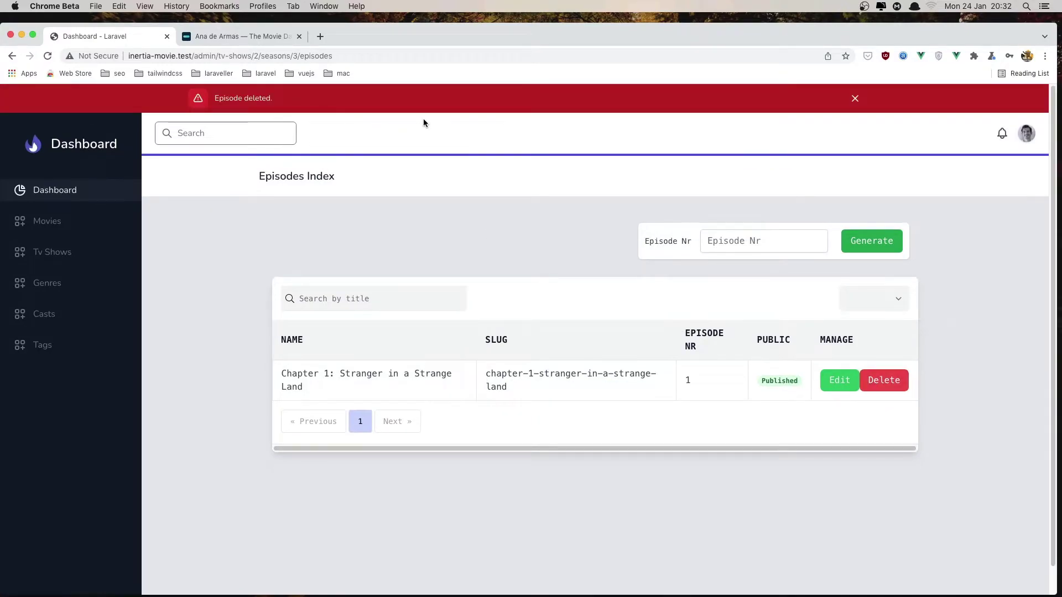
{"action": "left_click", "coordinate": [855, 99]}
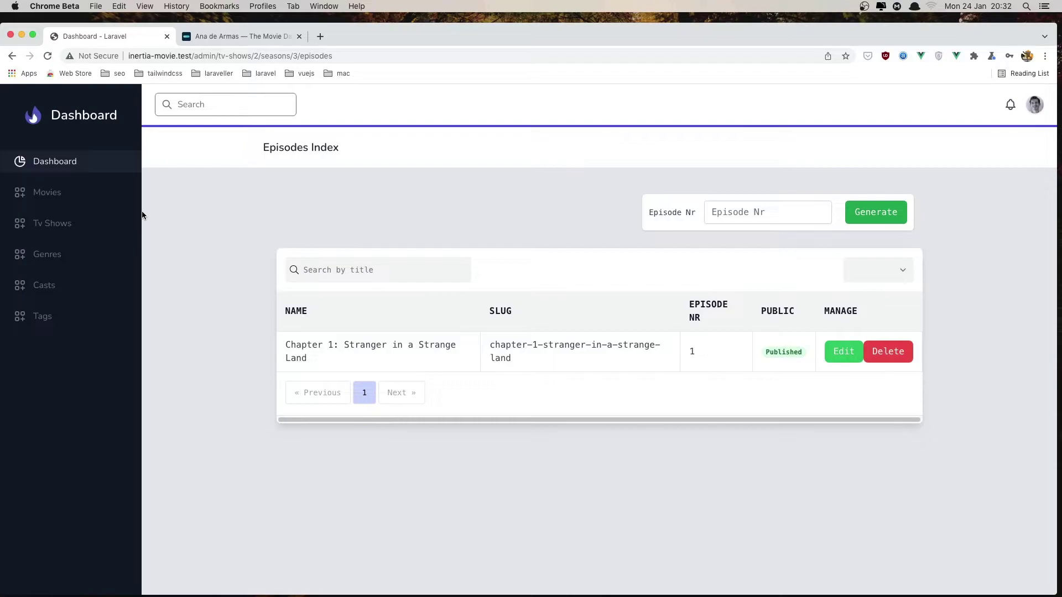
{"action": "left_click", "coordinate": [93, 192]}
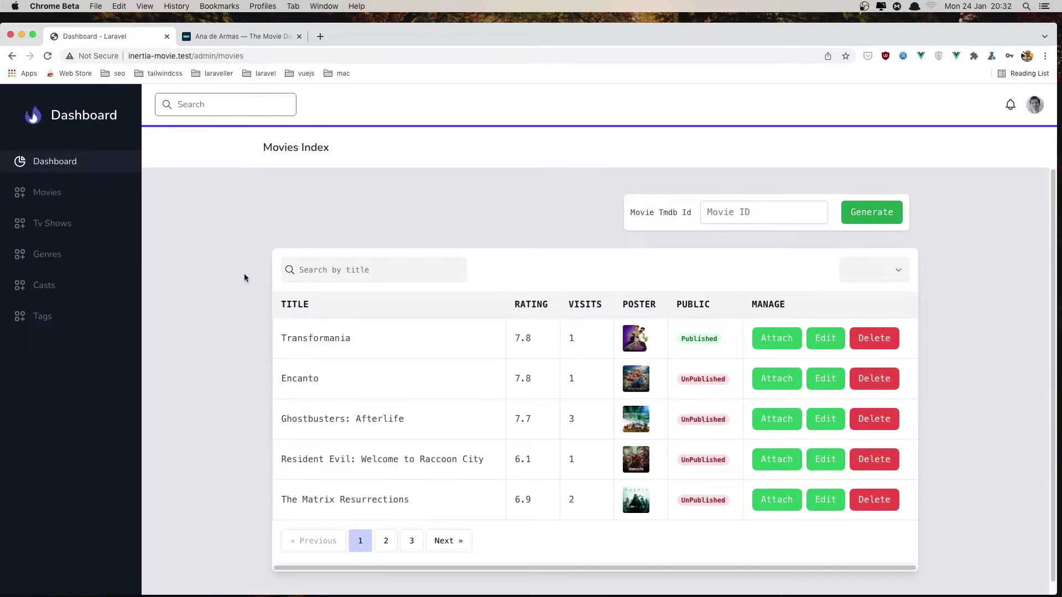
- Show 10 movies per page in the Movies Index
{"action": "left_click", "coordinate": [779, 215]}
{"action": "left_click", "coordinate": [579, 213]}
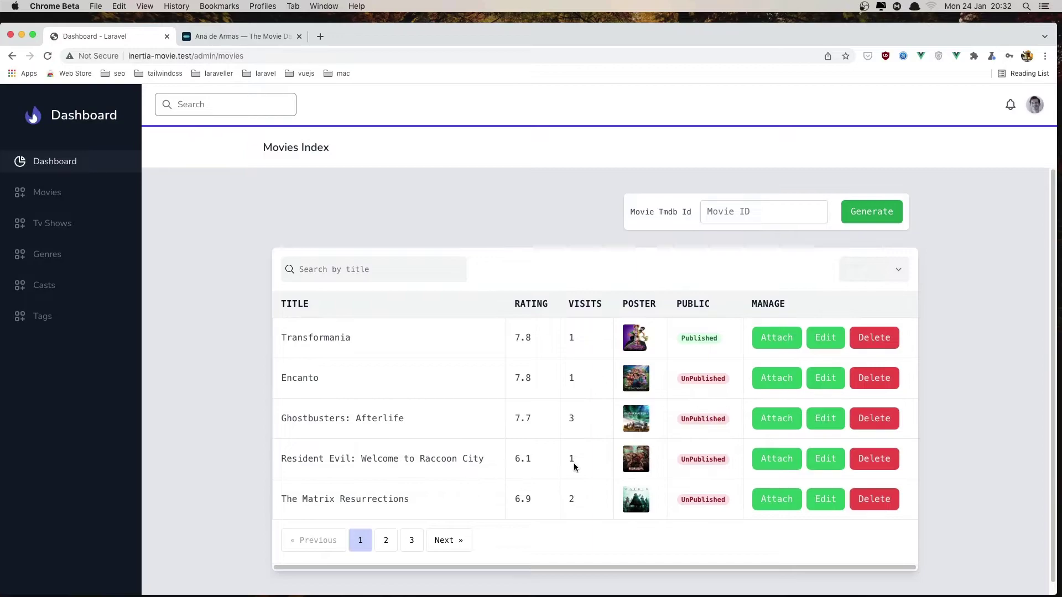
{"action": "scroll", "coordinate": [573, 463], "scroll_direction": "down", "scroll_amount": 2}
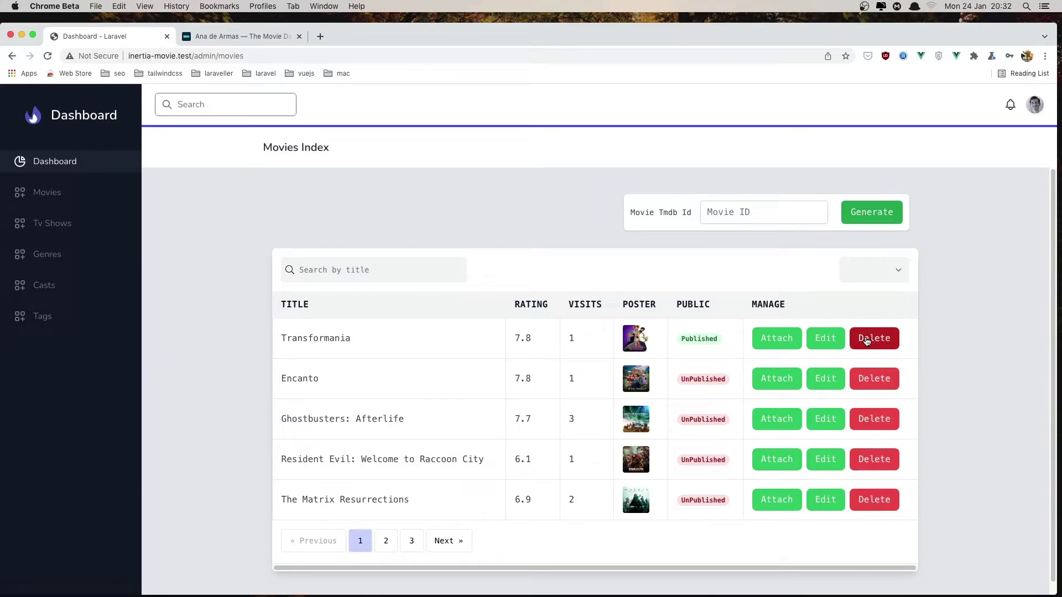
{"action": "left_click", "coordinate": [896, 270]}
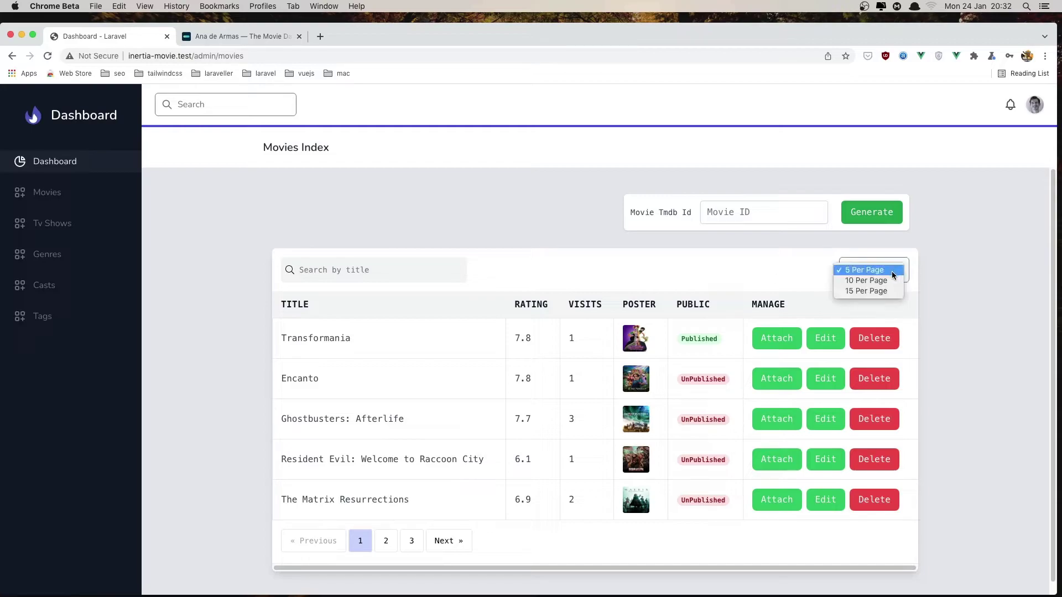
{"action": "left_click", "coordinate": [869, 277]}
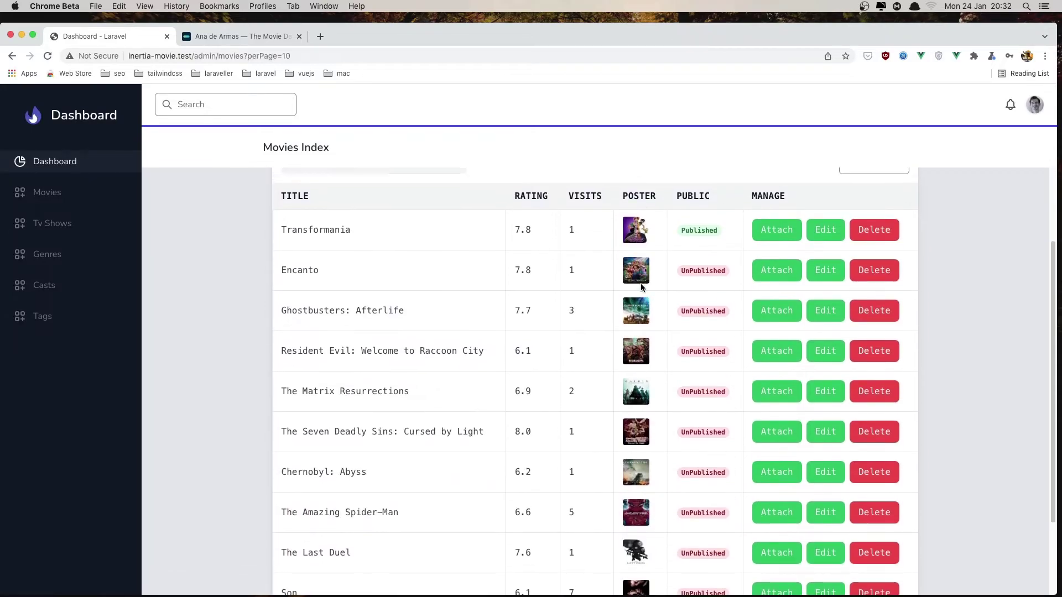
- Filter titles by 'ts' and then 'am', clear the search, and return to 5 per page
{"action": "left_click", "coordinate": [380, 270]}
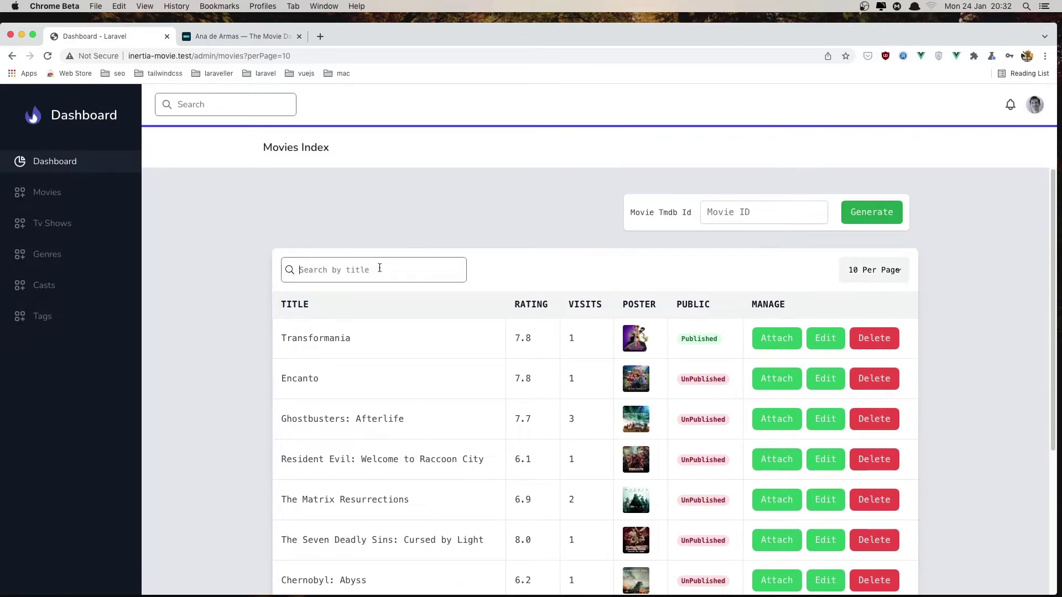
{"action": "type", "text": "t"}
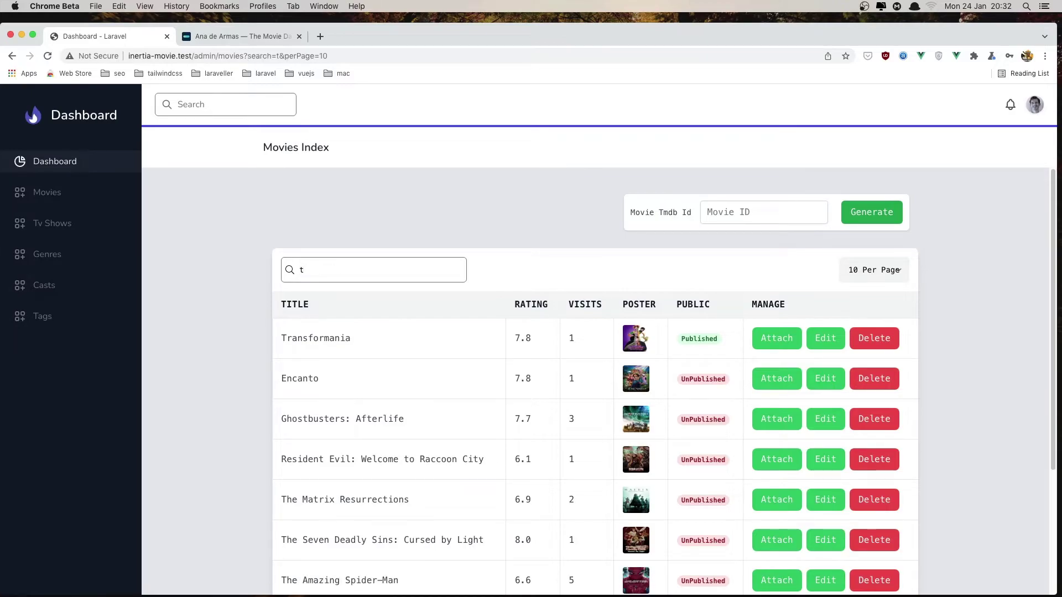
{"action": "type", "text": "s"}
{"action": "key", "text": "BackSpace"}
{"action": "type", "text": "am"}
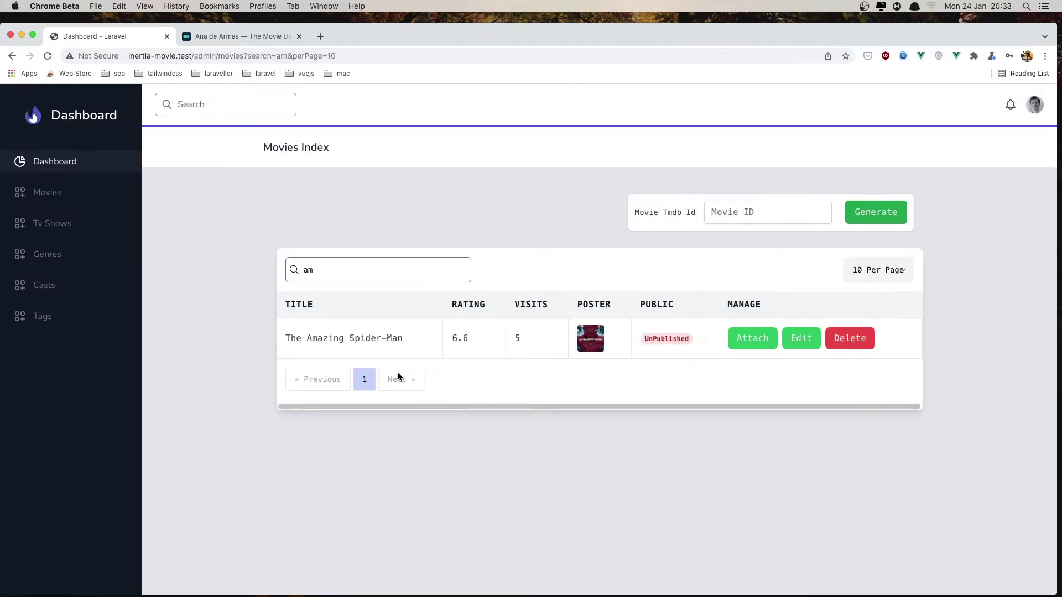
{"action": "key", "text": "BackSpace"}
{"action": "key", "text": "BackSpace"}
{"action": "scroll", "coordinate": [394, 352], "scroll_direction": "down", "scroll_amount": 1}
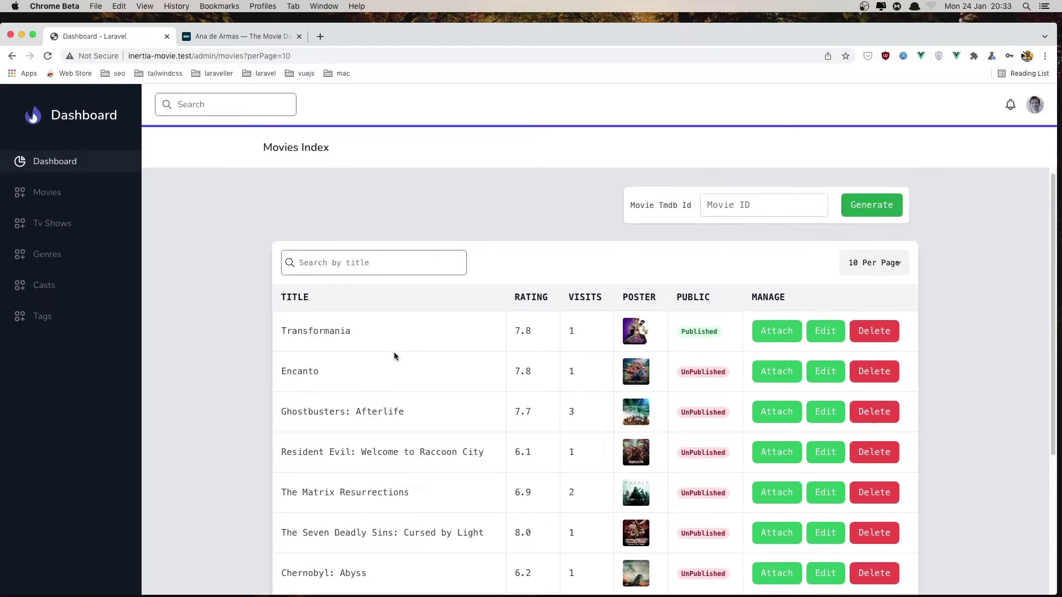
{"action": "left_click", "coordinate": [884, 273]}
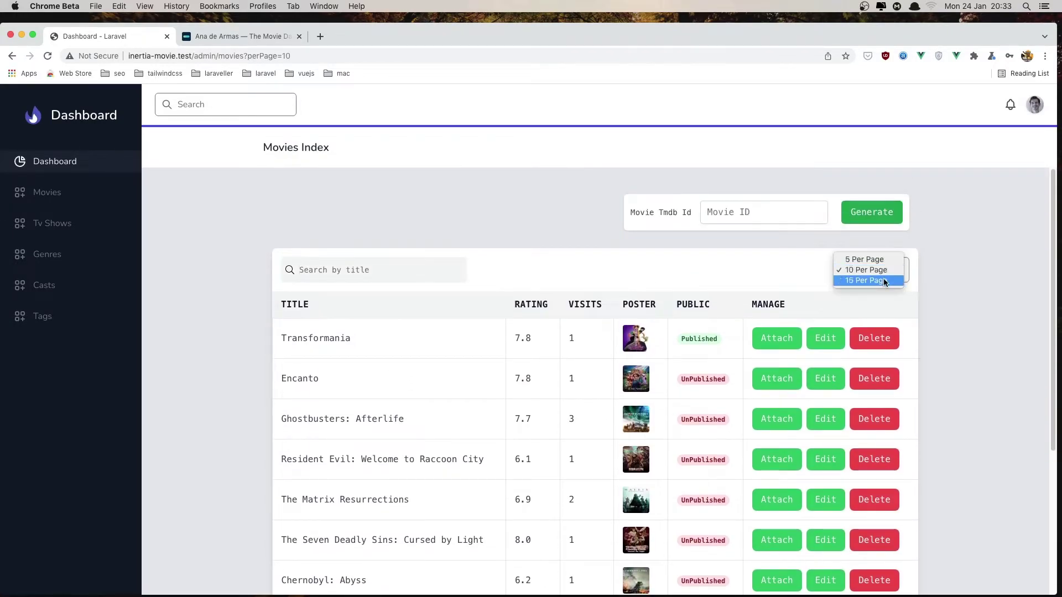
{"action": "left_click", "coordinate": [883, 260]}
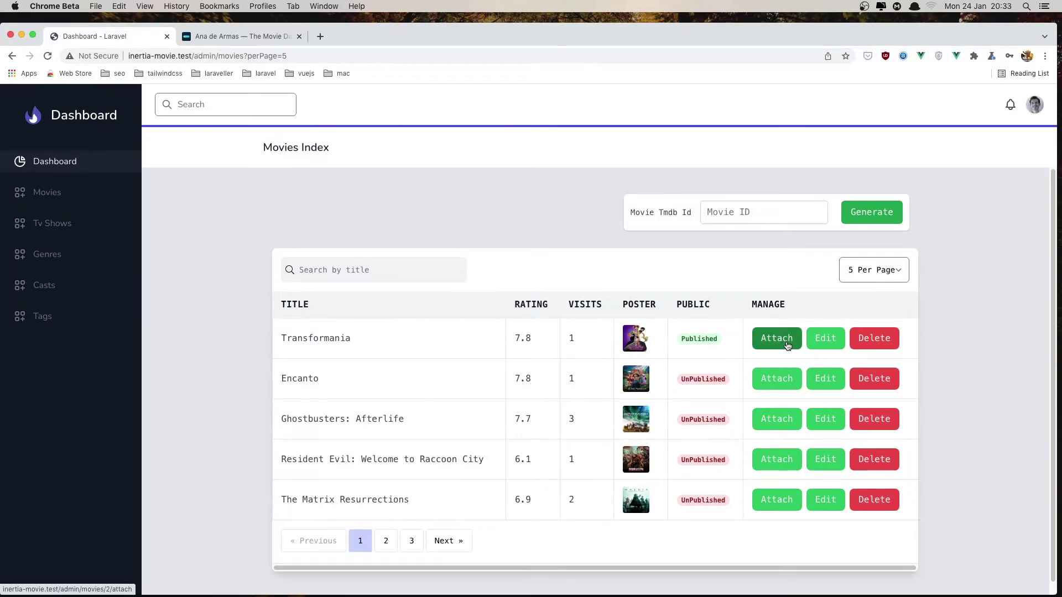
- Open Transformania's attach page and look over its trailer fields
{"action": "left_click", "coordinate": [784, 343]}
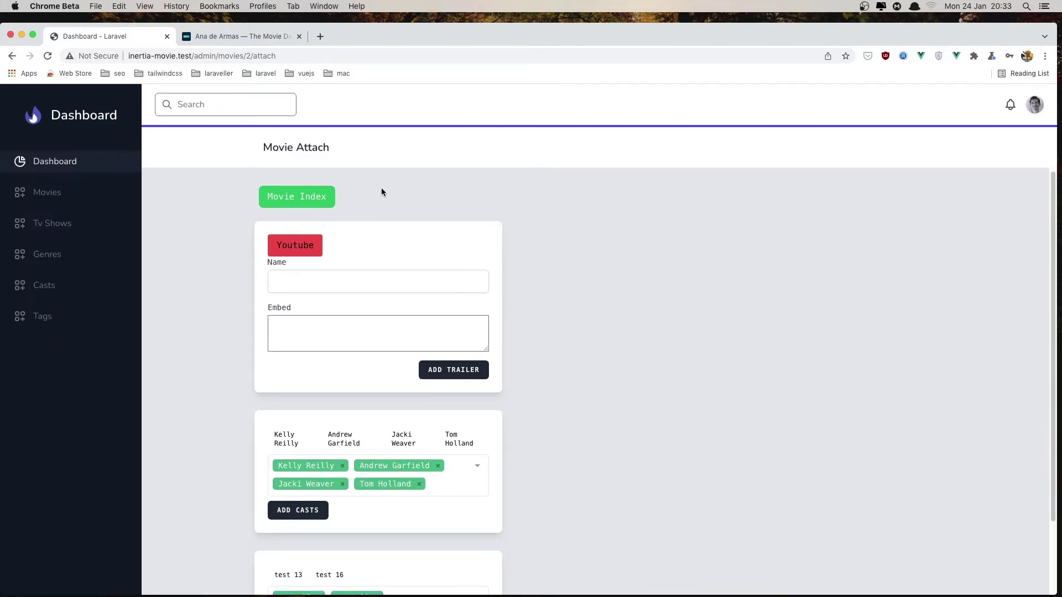
{"action": "scroll", "coordinate": [381, 192], "scroll_direction": "down", "scroll_amount": 1}
{"action": "left_click", "coordinate": [358, 335]}
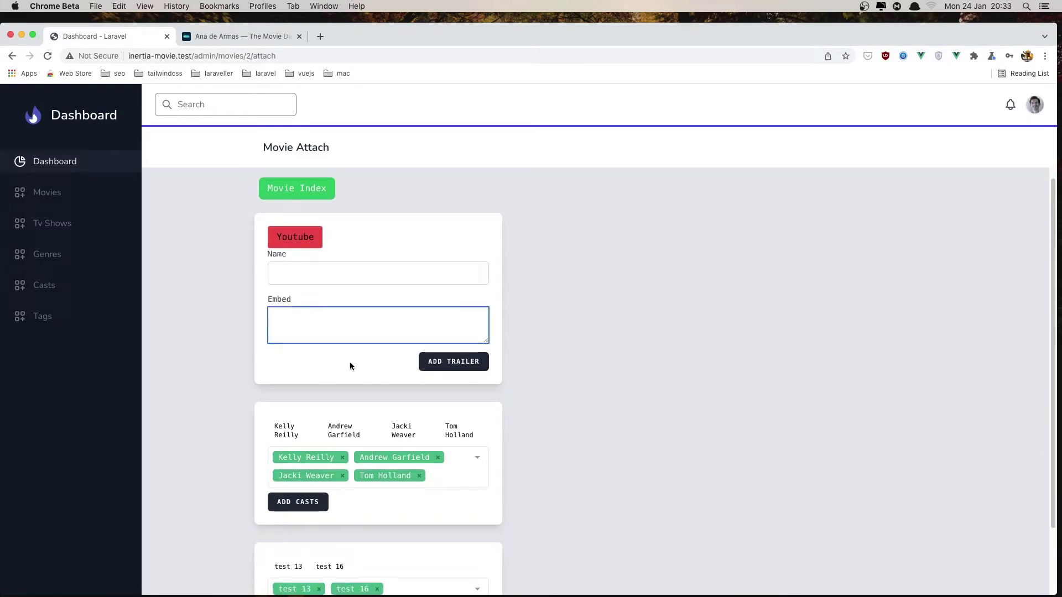
{"action": "left_click", "coordinate": [318, 274]}
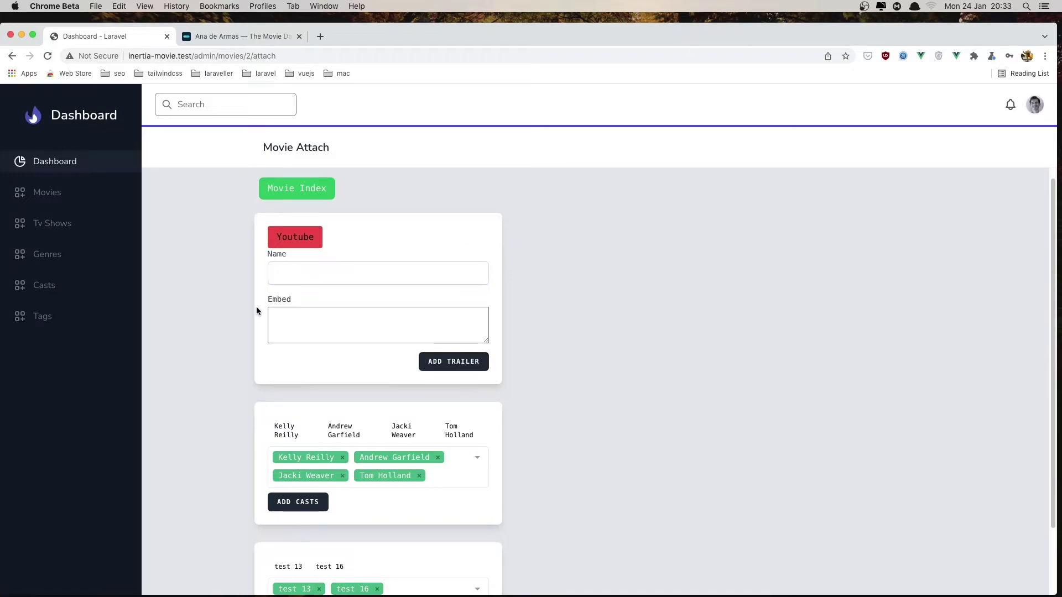
{"action": "left_click", "coordinate": [308, 319]}
{"action": "left_click", "coordinate": [820, 294]}
{"action": "scroll", "coordinate": [305, 326], "scroll_direction": "down", "scroll_amount": 3}
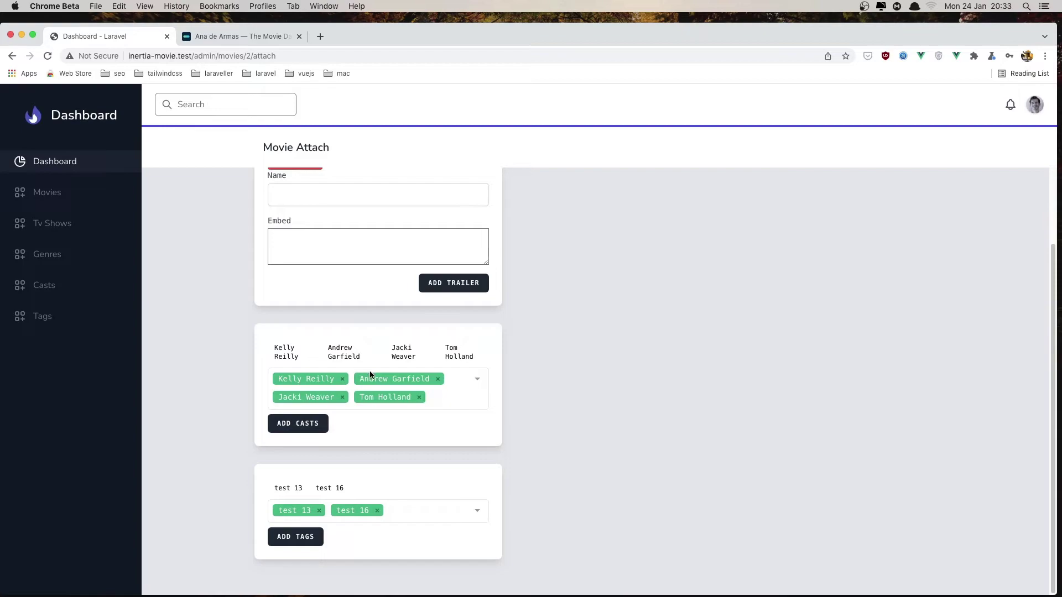
- Remove the fourth and third cast members, save with ADD CASTS, and reload the page
{"action": "left_click", "coordinate": [420, 398]}
{"action": "left_click", "coordinate": [344, 398]}
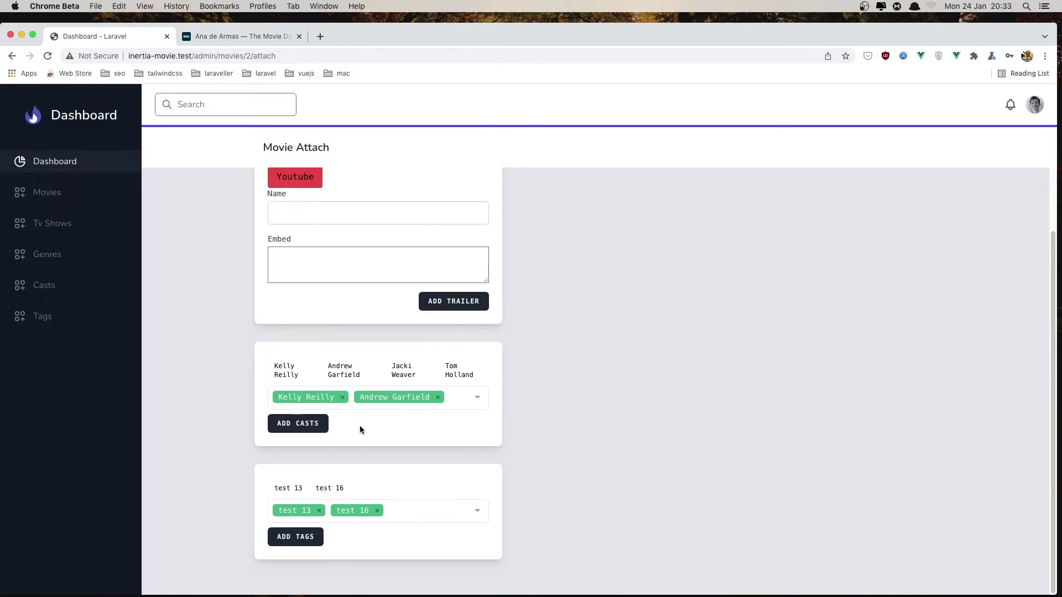
{"action": "left_click", "coordinate": [313, 429]}
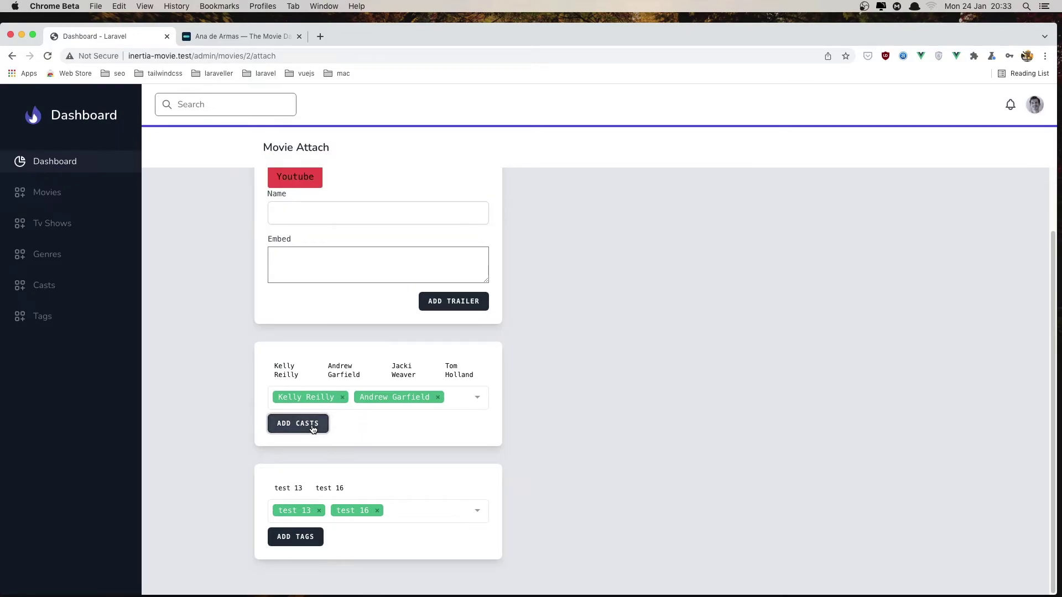
{"action": "left_click", "coordinate": [855, 98]}
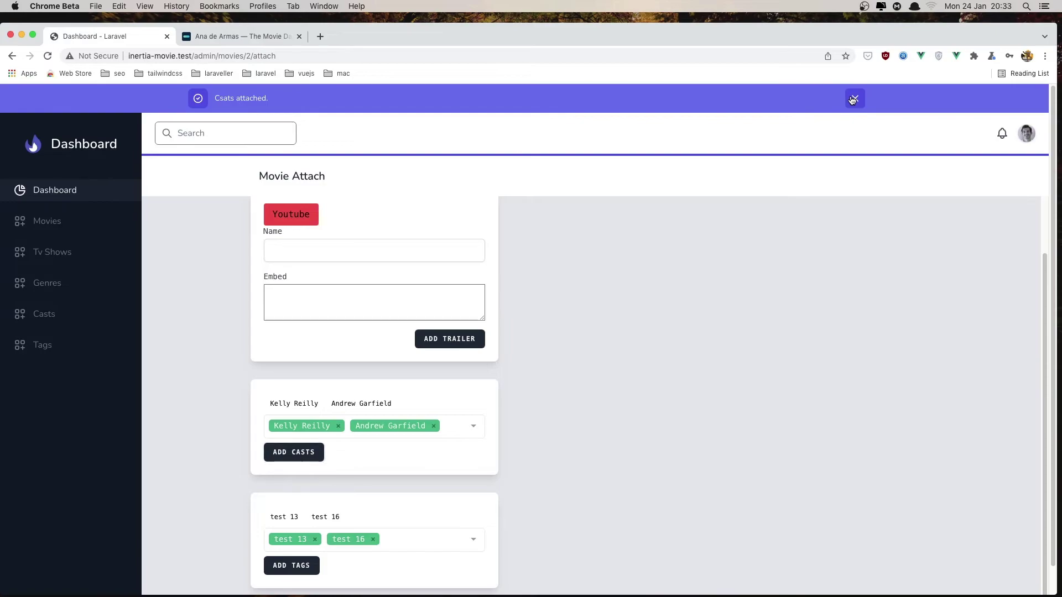
{"action": "key", "text": "super+r"}
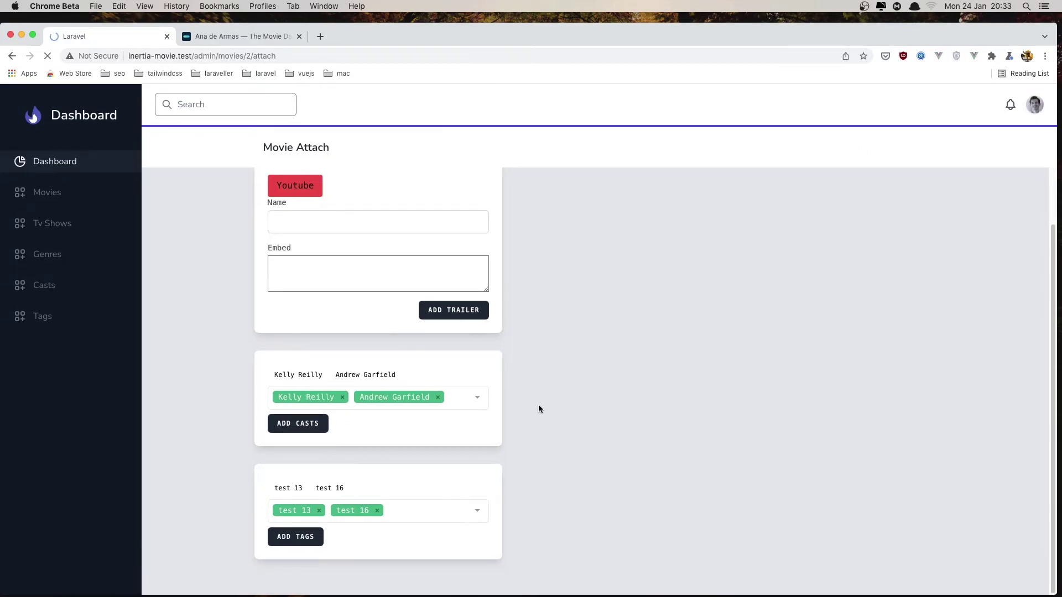
- Select tags test 18, test 11, test 5 and test 8 in Transformania's tags multiselect
{"action": "scroll", "coordinate": [396, 517], "scroll_direction": "down", "scroll_amount": 3}
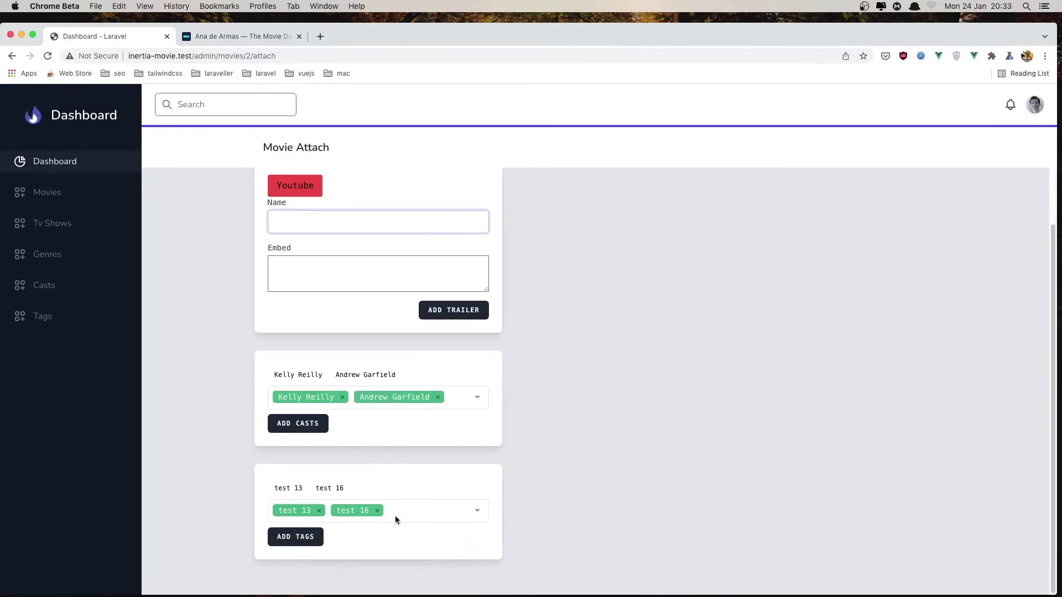
{"action": "left_click", "coordinate": [405, 517]}
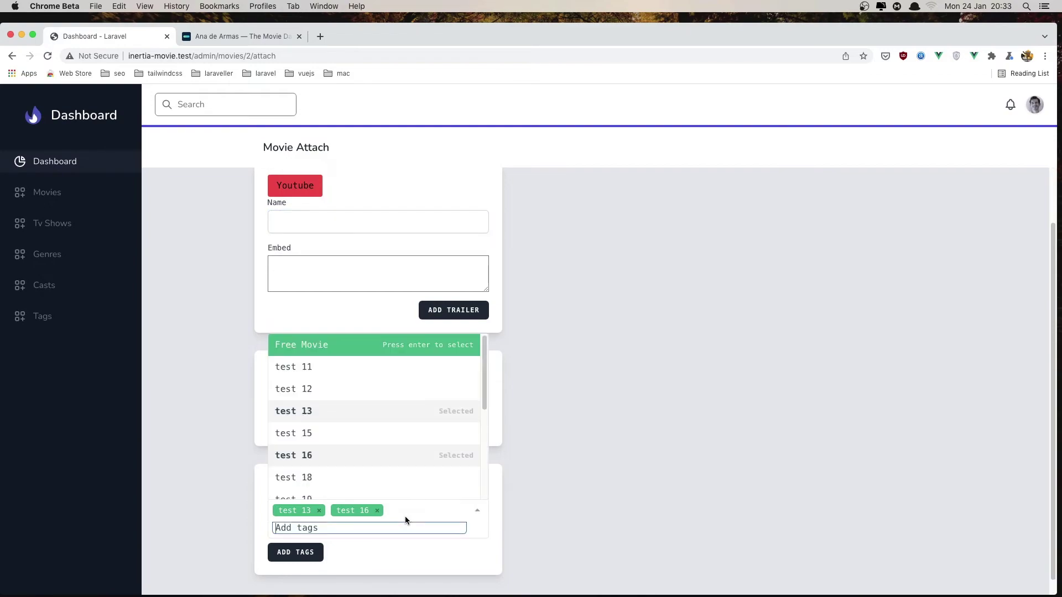
{"action": "left_click", "coordinate": [387, 479]}
{"action": "left_click", "coordinate": [373, 370]}
{"action": "scroll", "coordinate": [374, 381], "scroll_direction": "down", "scroll_amount": 5}
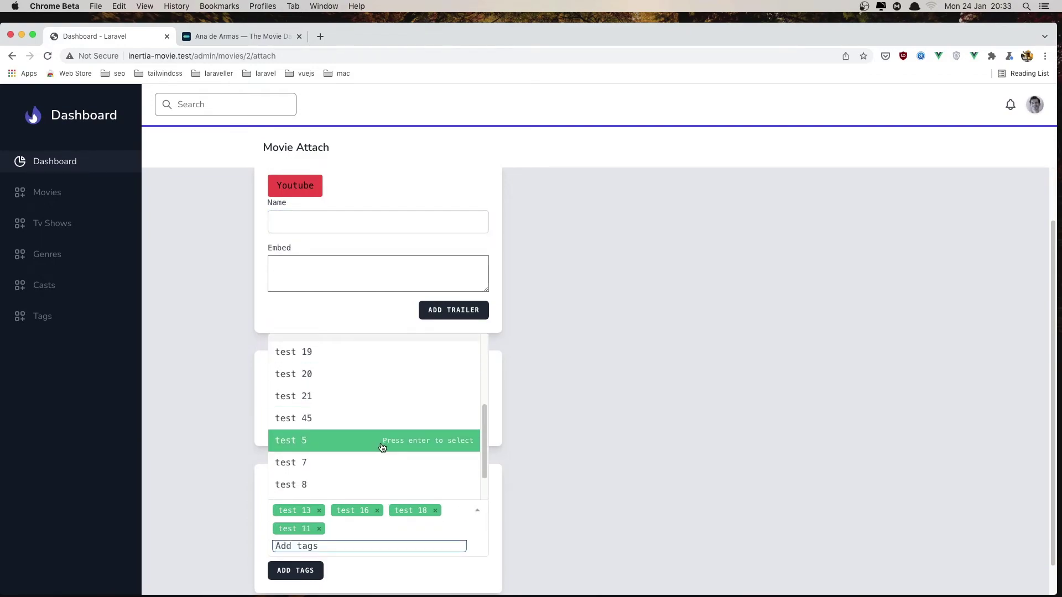
{"action": "left_click", "coordinate": [376, 440]}
{"action": "left_click", "coordinate": [378, 482]}
{"action": "left_click", "coordinate": [702, 485]}
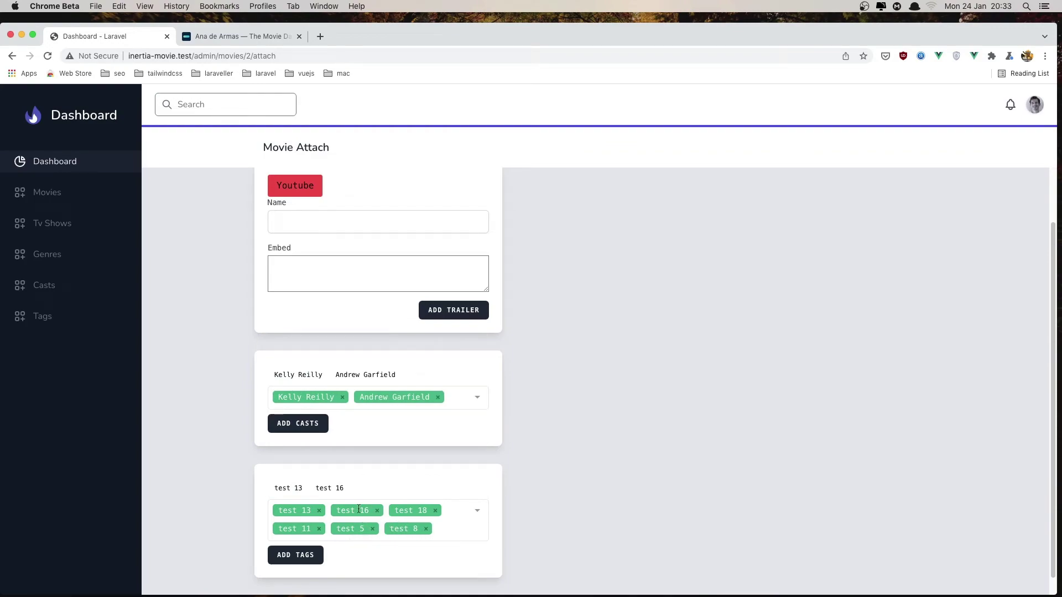
- Save the selected tags to Transformania, dismiss the confirmation, and return to Movies Index
{"action": "left_click_drag", "start_coordinate": [276, 489], "coordinate": [305, 487]}
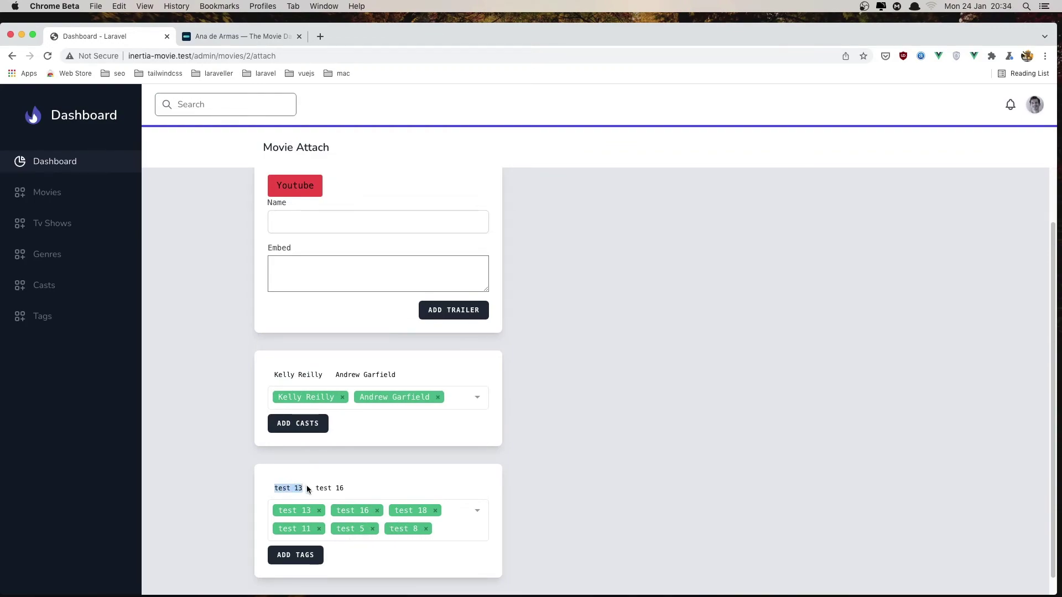
{"action": "left_click", "coordinate": [306, 561]}
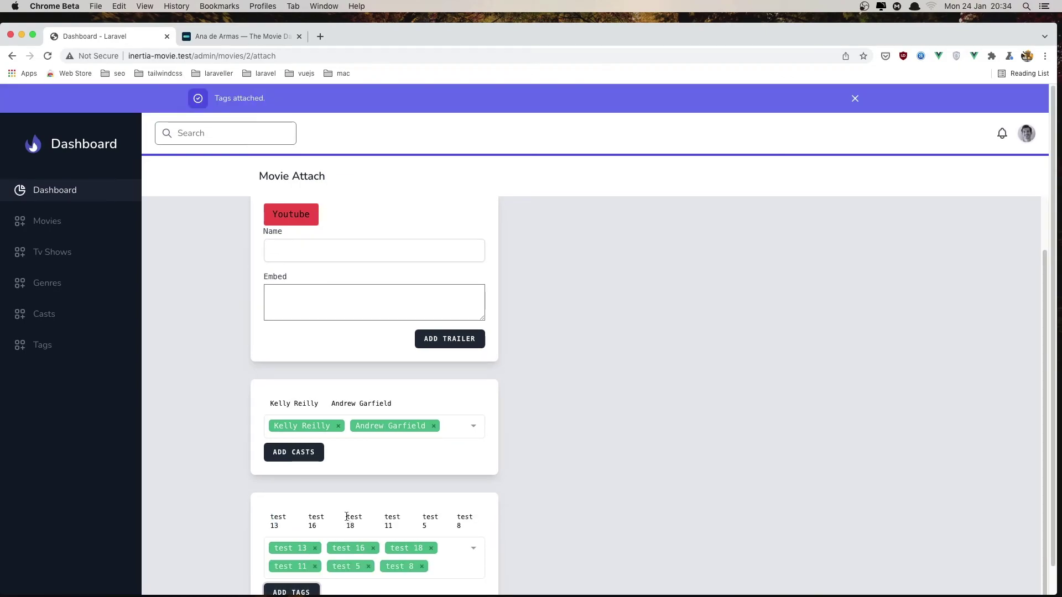
{"action": "left_click_drag", "start_coordinate": [347, 516], "coordinate": [484, 515]}
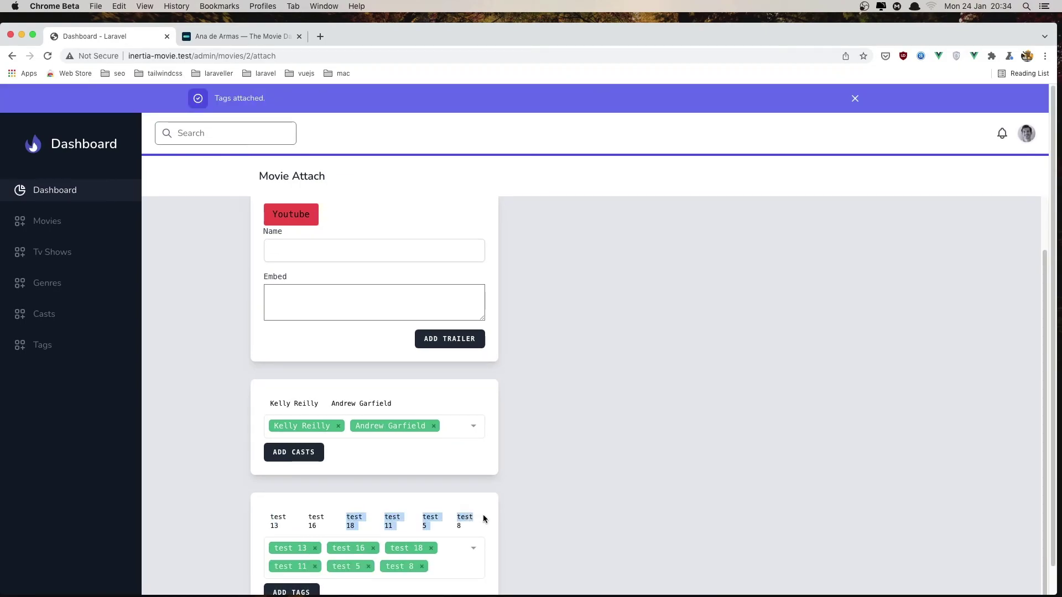
{"action": "left_click", "coordinate": [855, 99]}
{"action": "scroll", "coordinate": [463, 222], "scroll_direction": "up", "scroll_amount": 3}
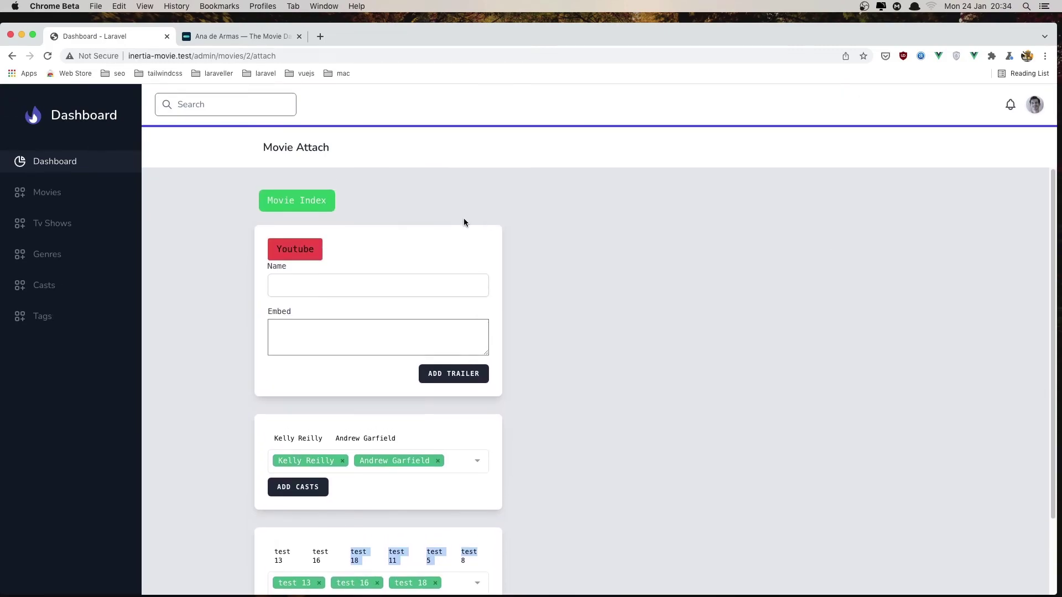
{"action": "left_click", "coordinate": [329, 203]}
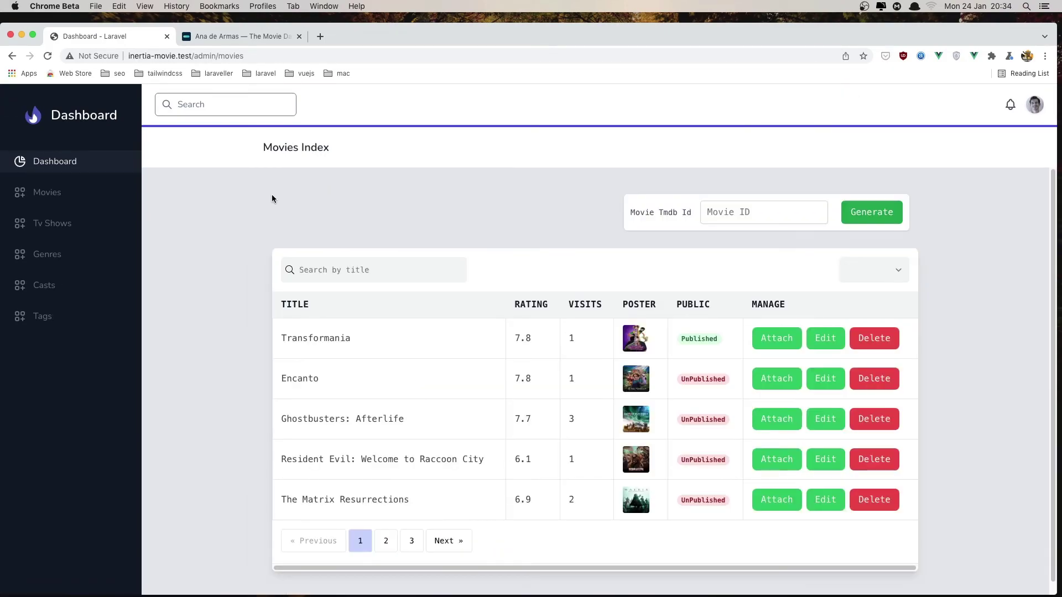